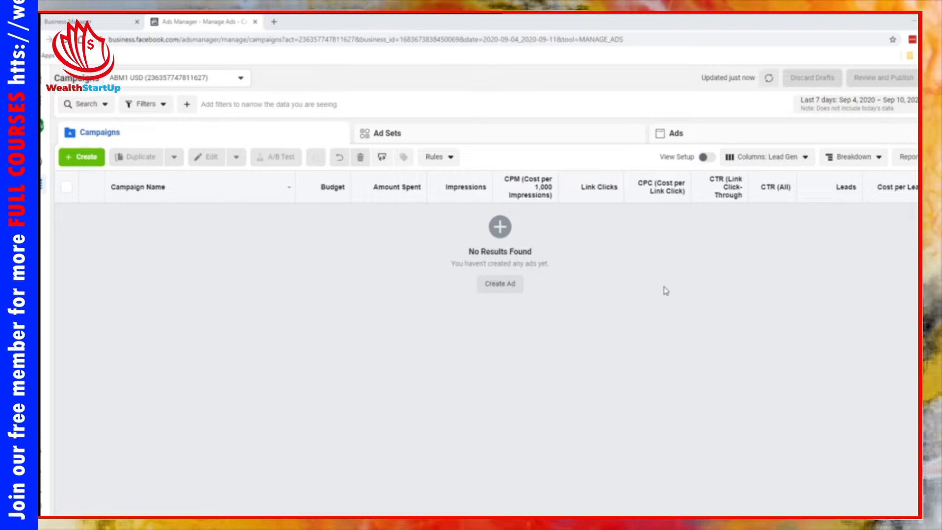
- Open the column customization for the Lead Gen preset and remove the Cost per Lead and Leads columns
left_click(767, 158)
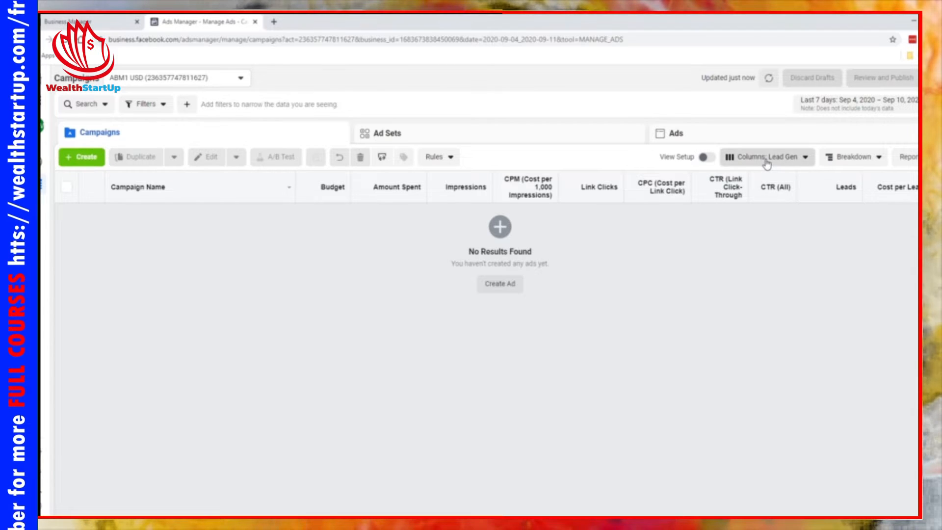
left_click(735, 403)
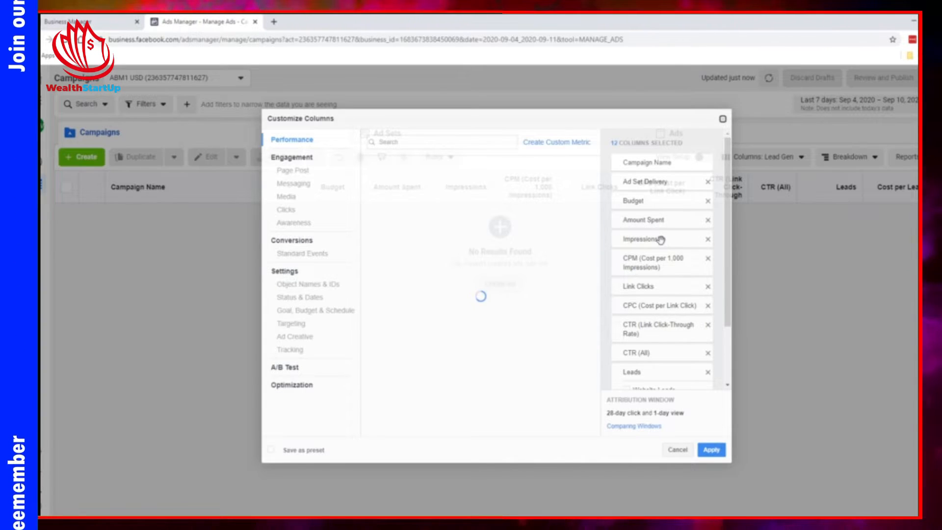
scroll(675, 282, "down", 2)
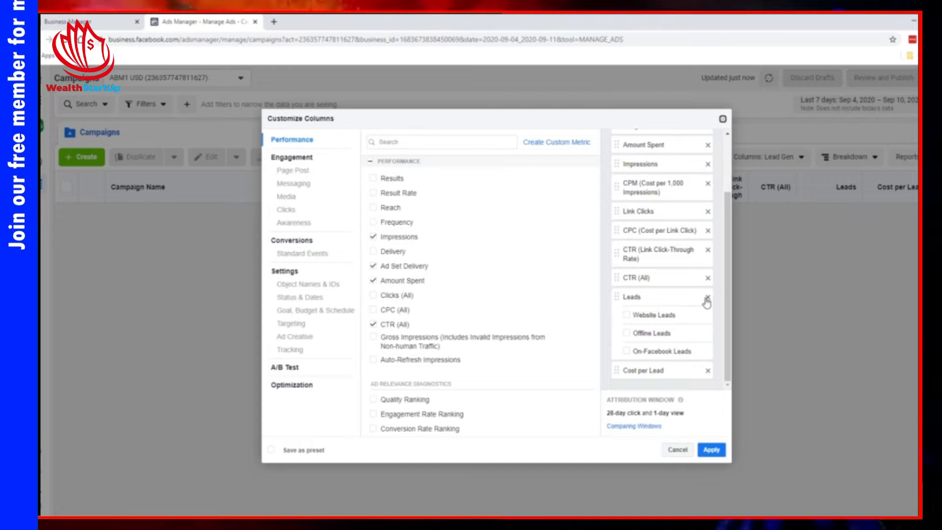
scroll(674, 270, "up", 2)
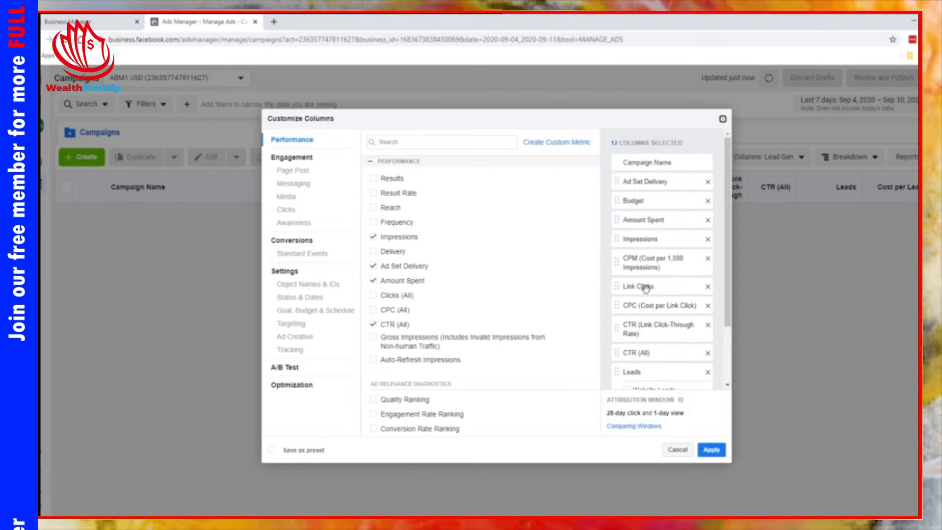
scroll(643, 314, "down", 1)
scroll(645, 314, "down", 2)
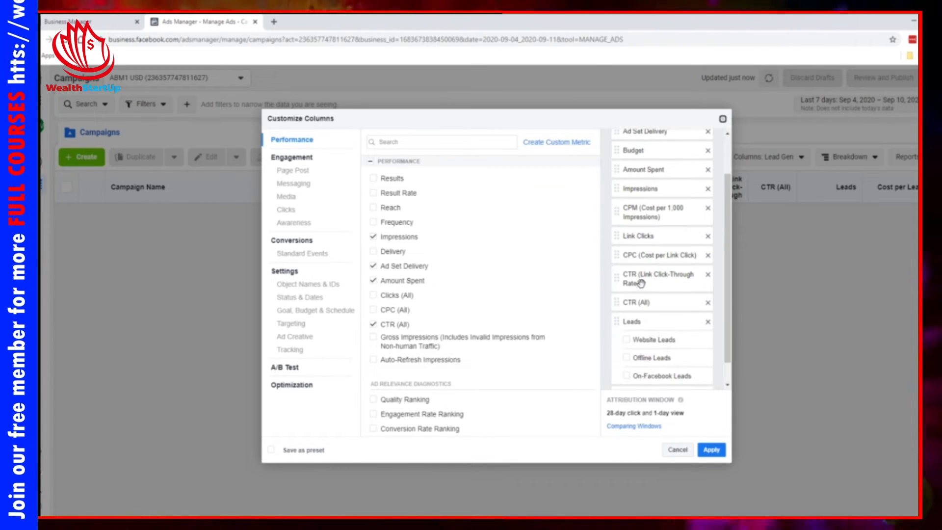
scroll(652, 299, "down", 1)
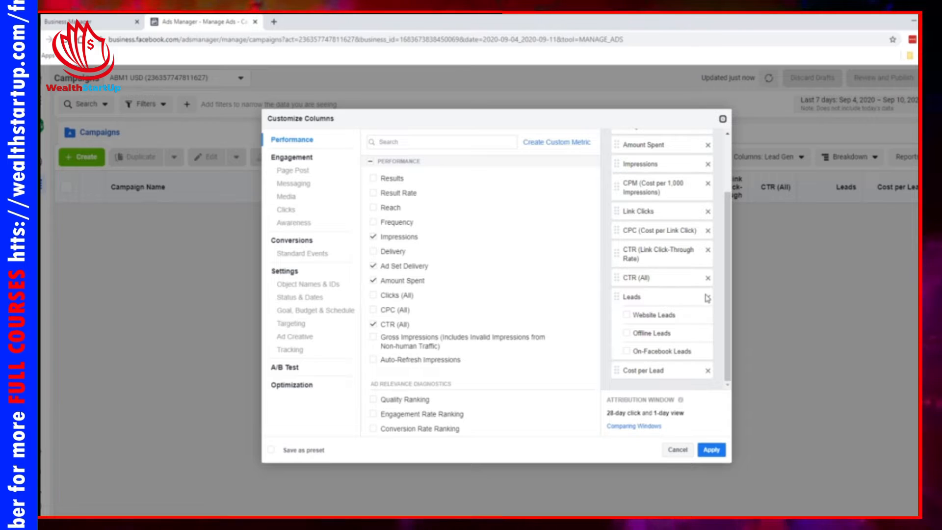
left_click(708, 370)
left_click(708, 312)
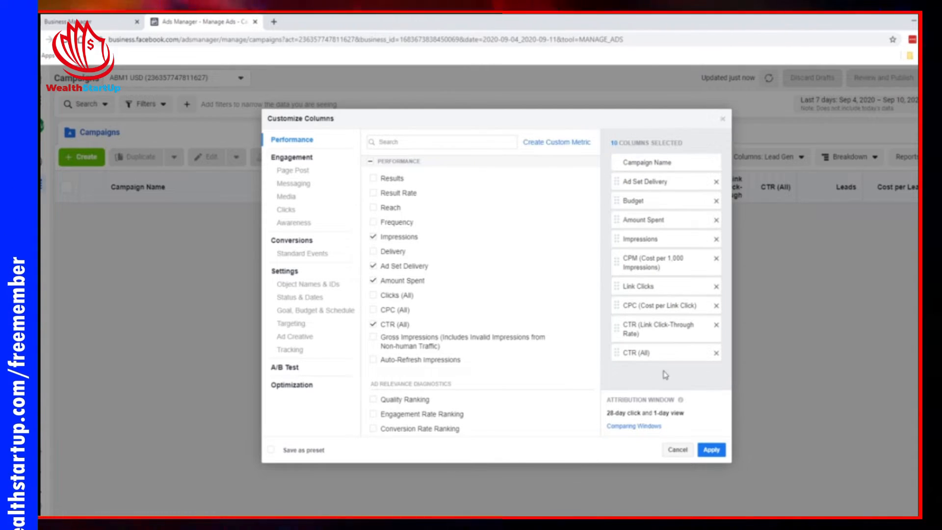
- Search the metrics for "purc" and include the total, value and cost columns for Purchases
left_click(435, 143)
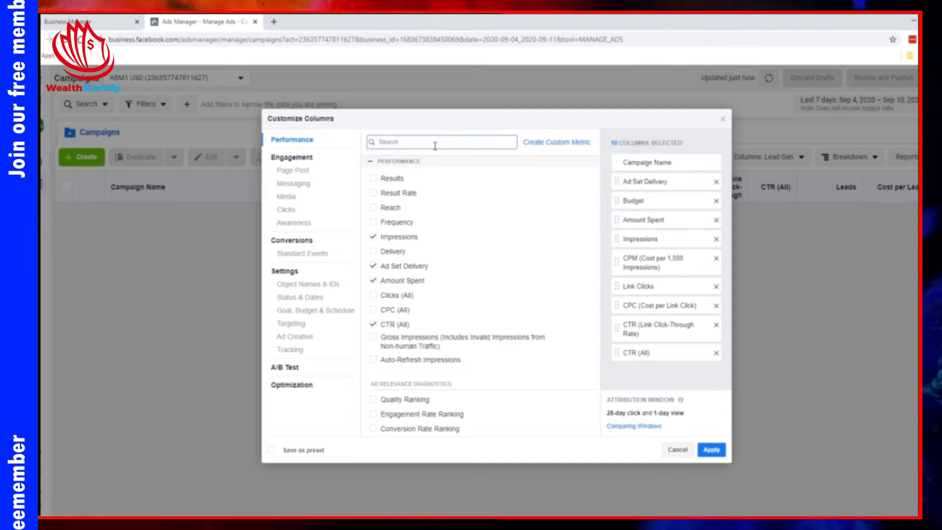
type("pu")
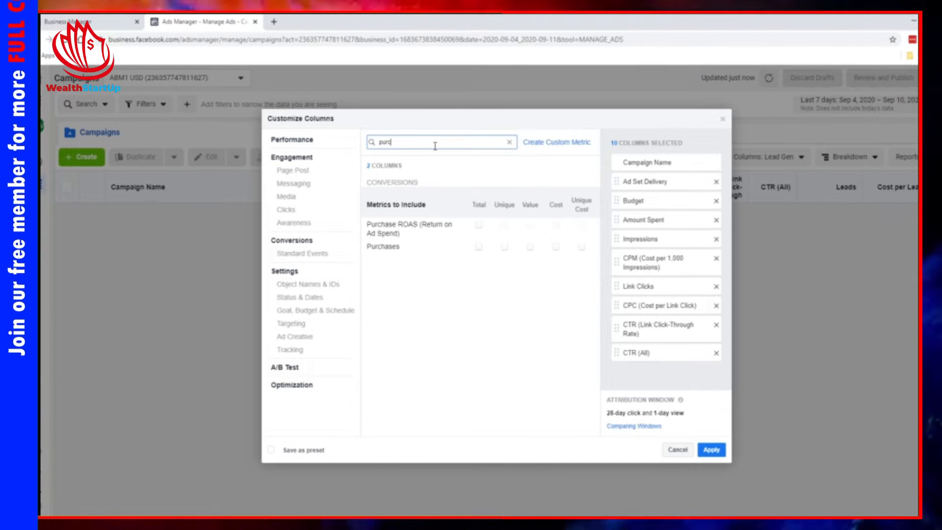
type("rc")
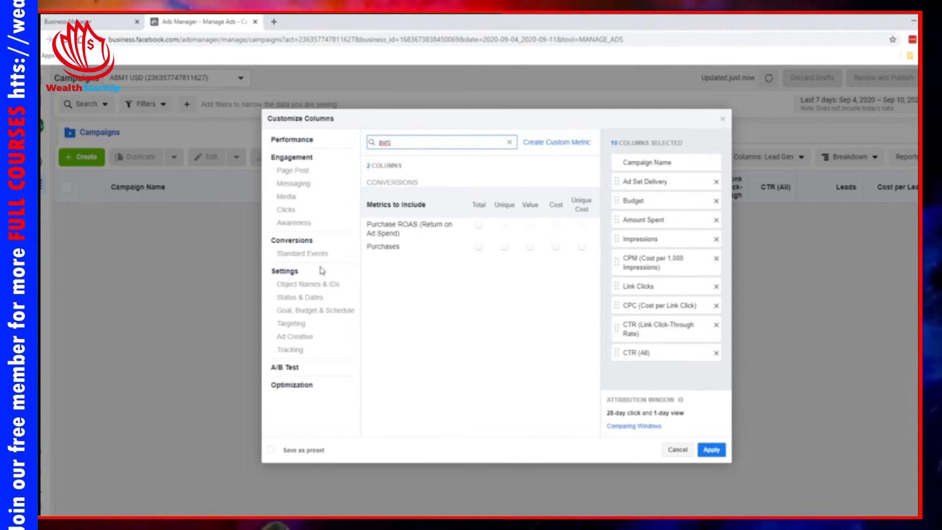
left_click(478, 247)
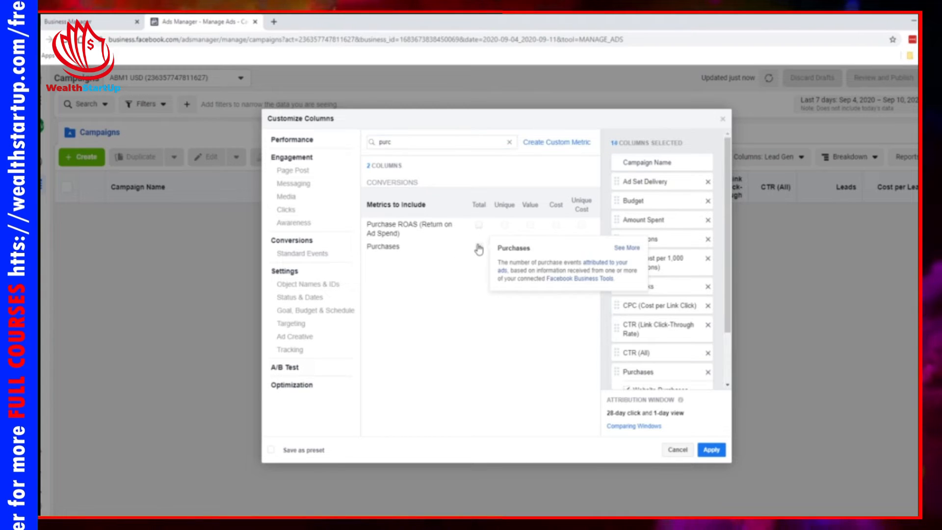
left_click(530, 247)
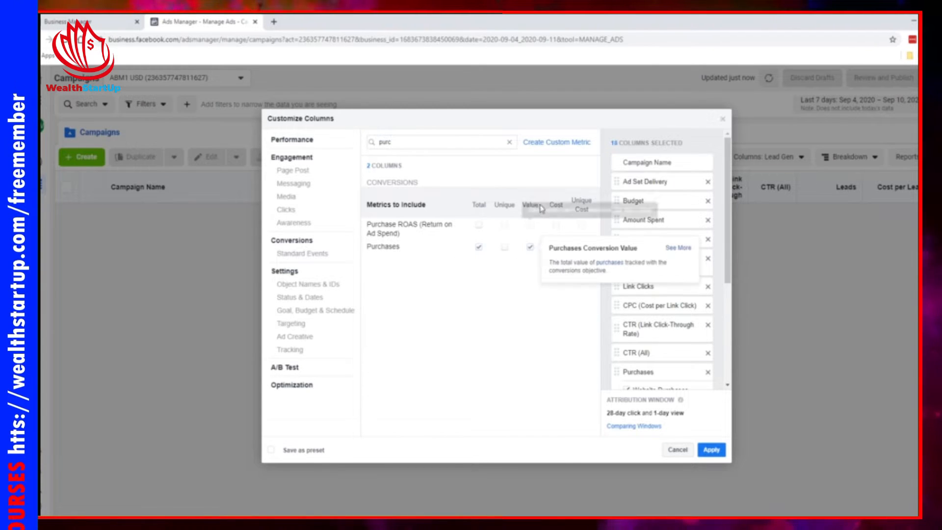
left_click(555, 247)
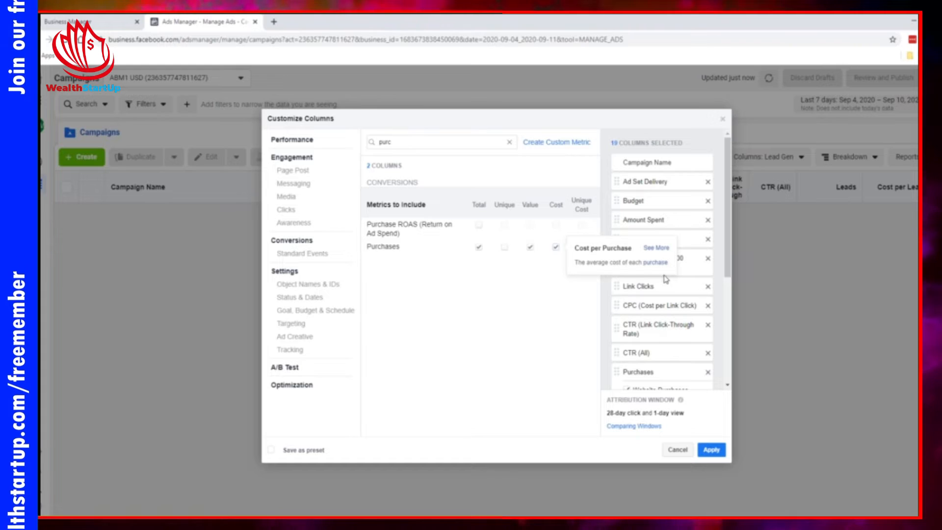
- Exclude the website, offline and on-Facebook sub-columns from both Purchases and Purchases Conversion Value
scroll(701, 319, "down", 4)
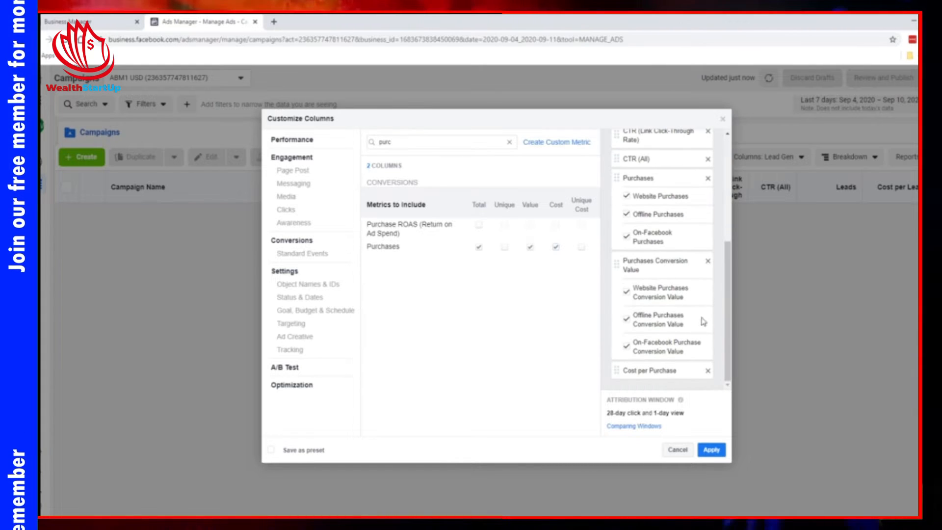
scroll(653, 228, "up", 1)
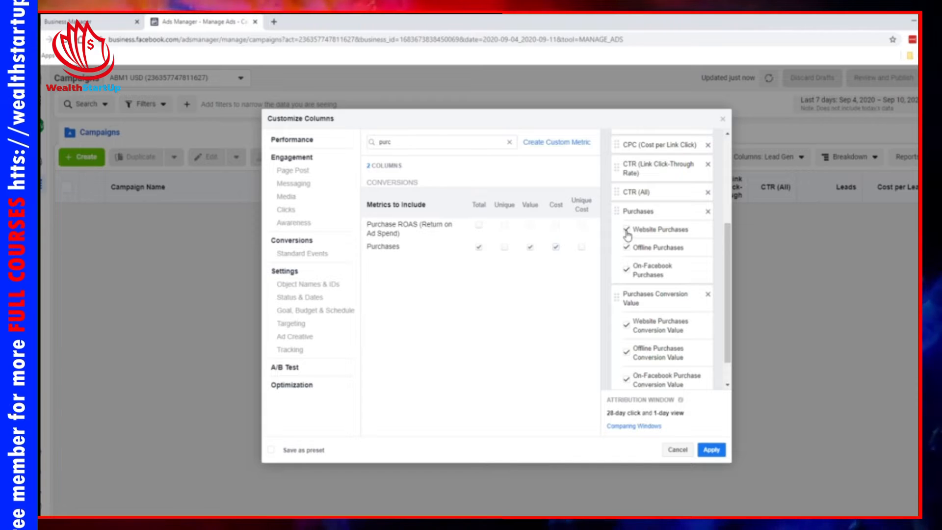
left_click(626, 230)
left_click(627, 247)
left_click(627, 270)
scroll(627, 274, "down", 1)
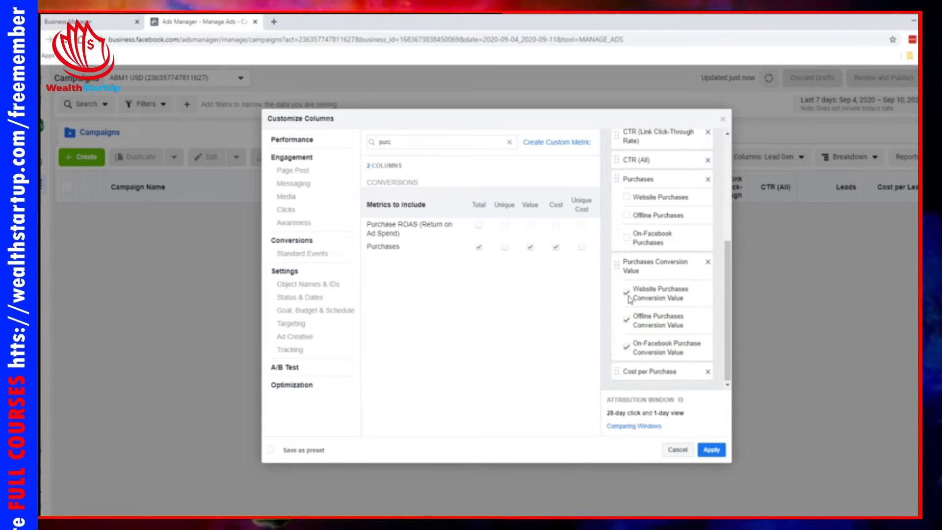
left_click(627, 293)
left_click(626, 318)
left_click(626, 346)
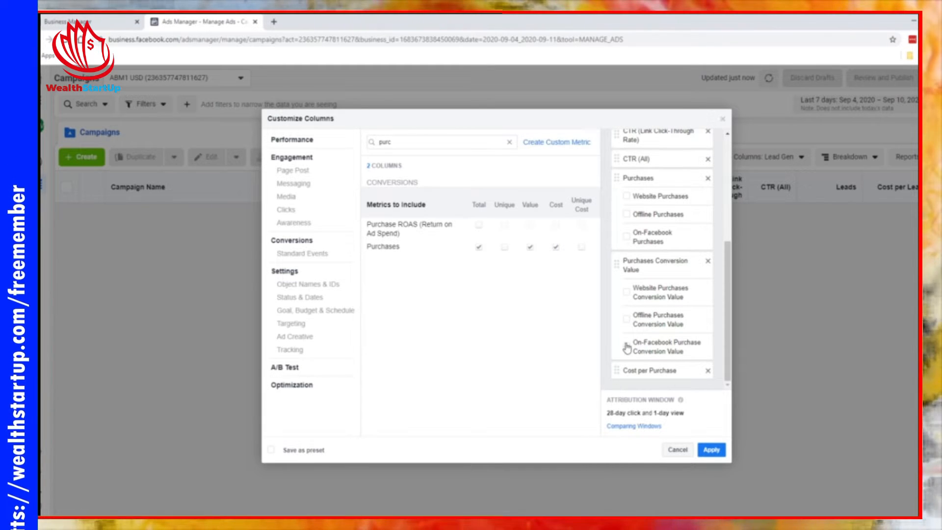
- Add the total Purchase ROAS (Return on Ad Spend) column and exclude its Website Purchase ROAS sub-column
scroll(639, 325, "up", 1)
scroll(643, 265, "down", 1)
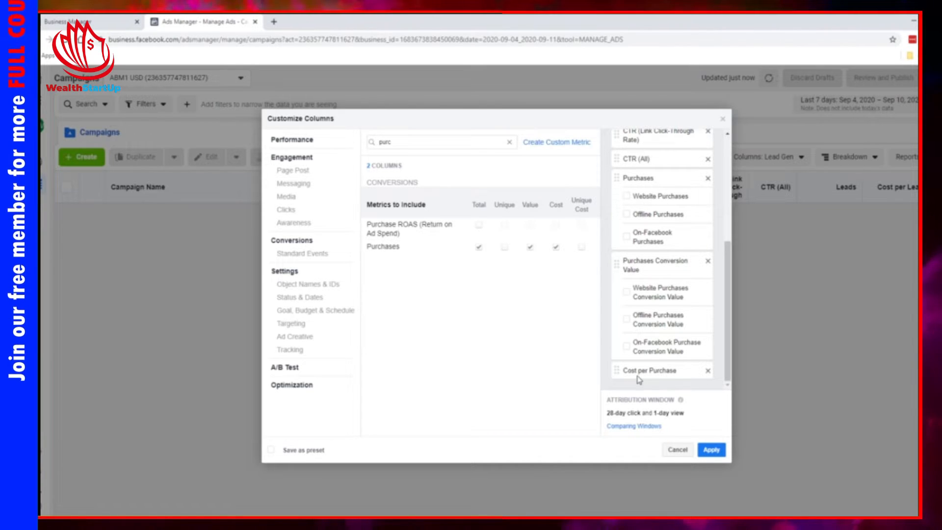
scroll(643, 286, "up", 2)
scroll(646, 283, "down", 2)
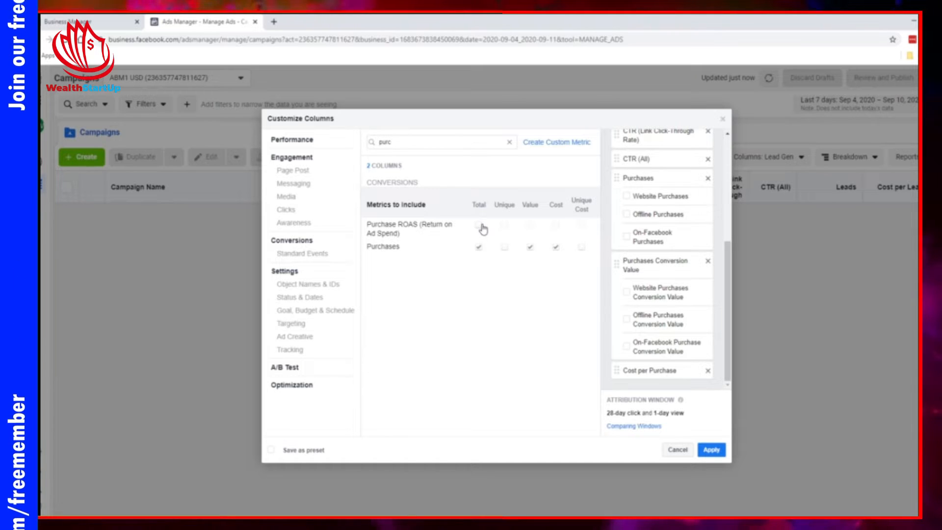
mouse_move(483, 229)
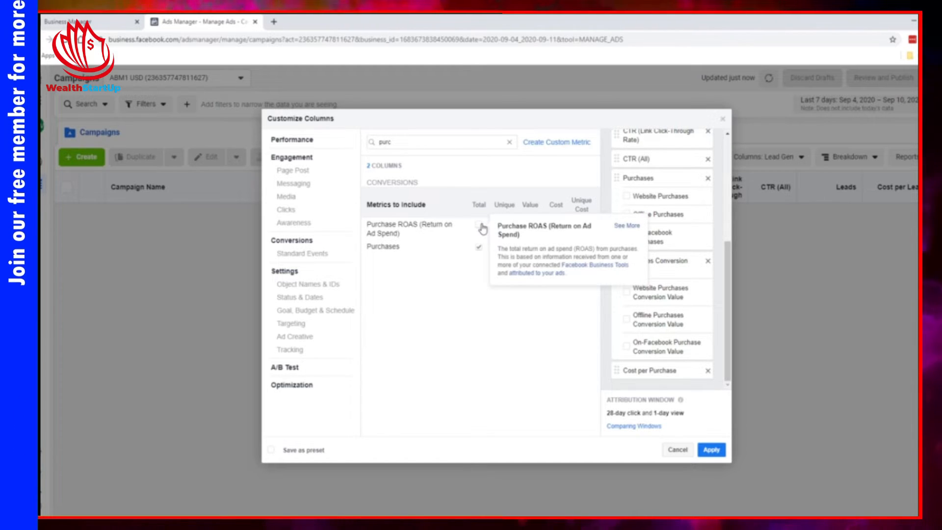
left_click(480, 225)
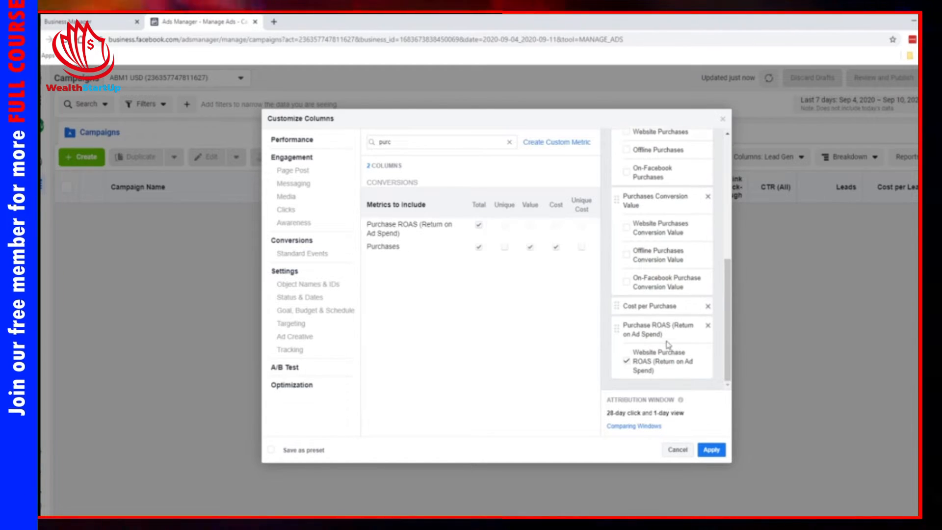
left_click(626, 364)
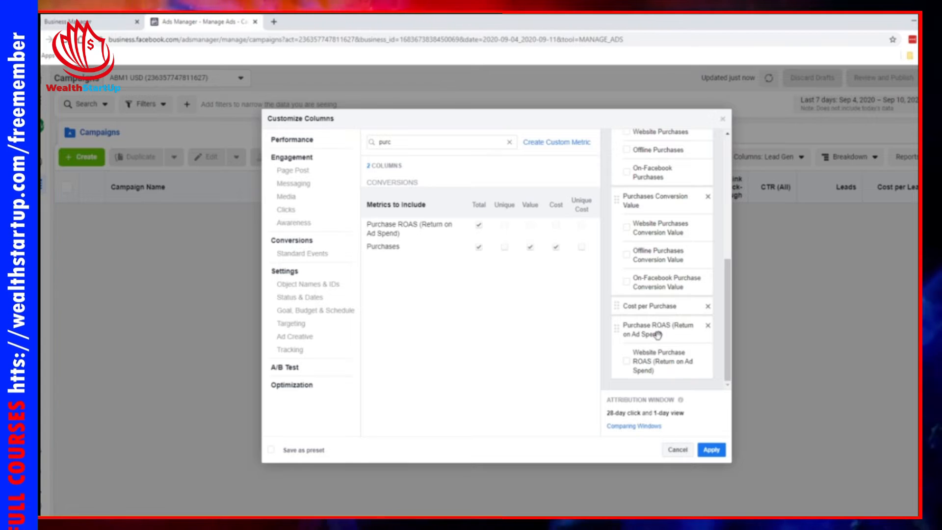
- Save the selected columns as a preset named "Purchase" and apply it to the campaigns table
scroll(682, 269, "up", 3)
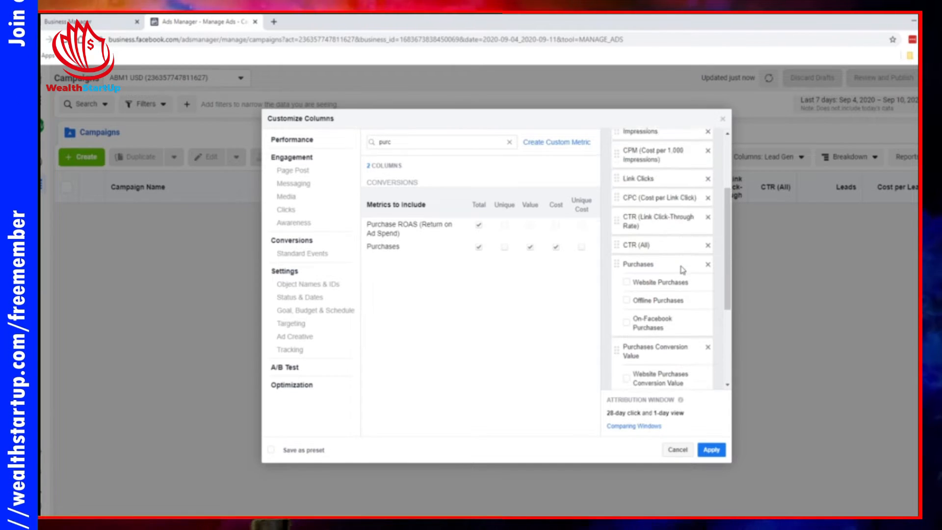
scroll(682, 270, "down", 3)
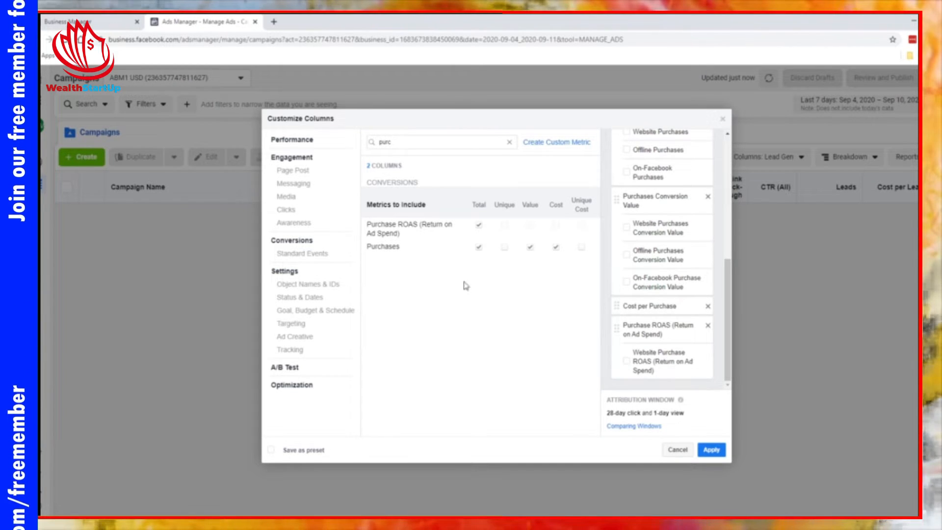
left_click(301, 451)
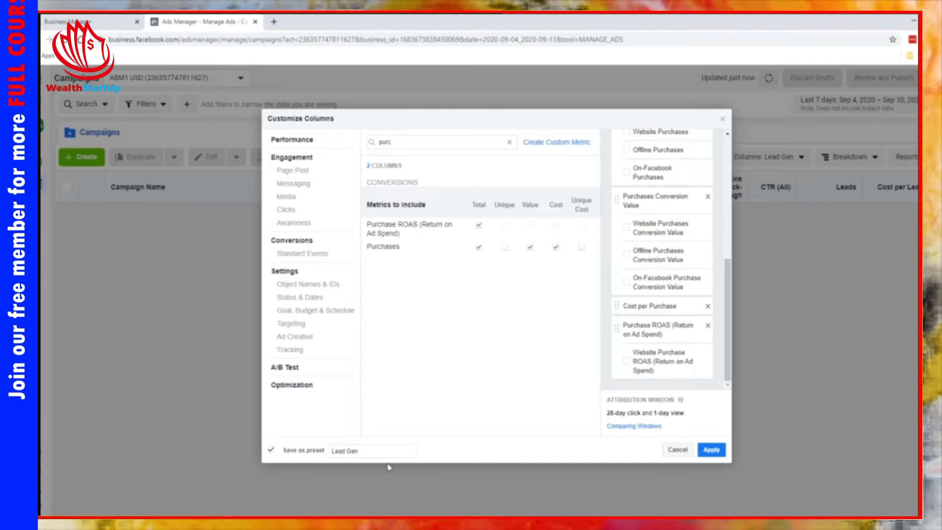
key("ctrl+a")
type("Pur")
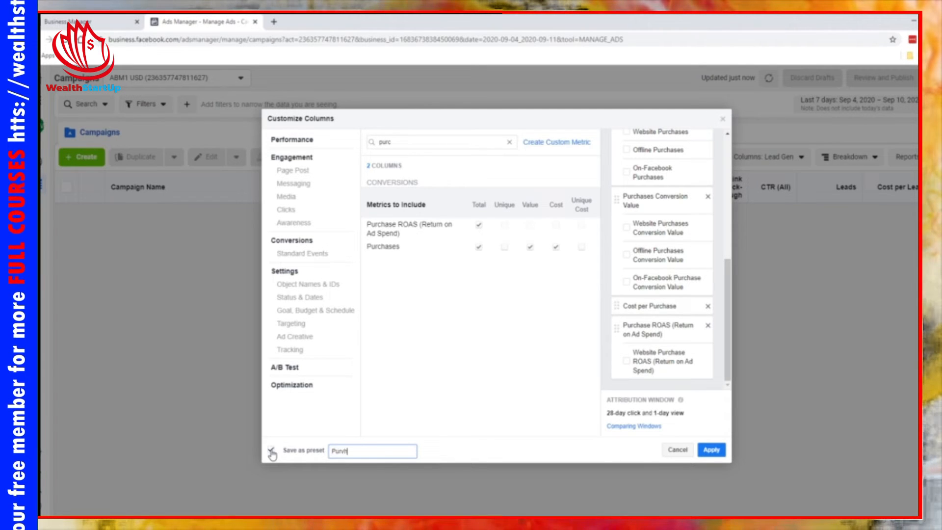
type("chase")
left_click(712, 449)
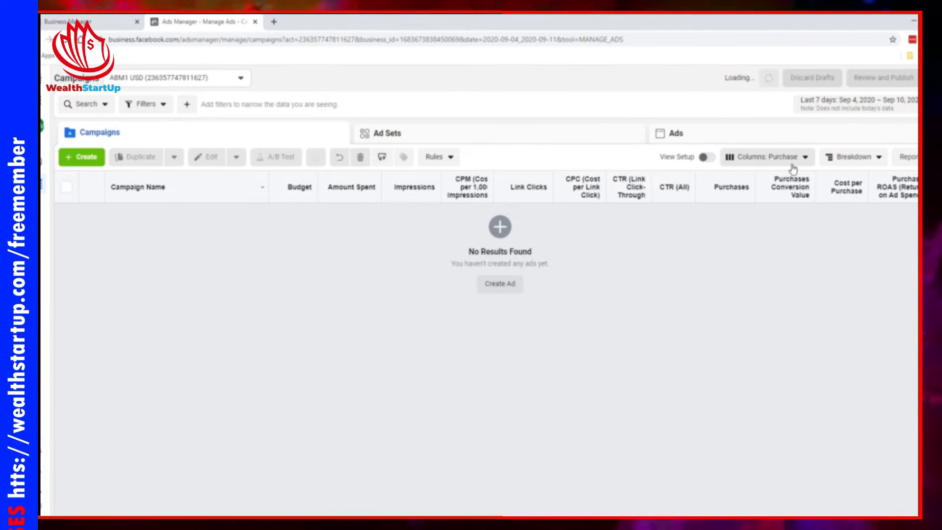
- Customize the Purchase preset's columns again, searching for "add" and including the total, unique and cost metrics for Adds to Cart
left_click(782, 159)
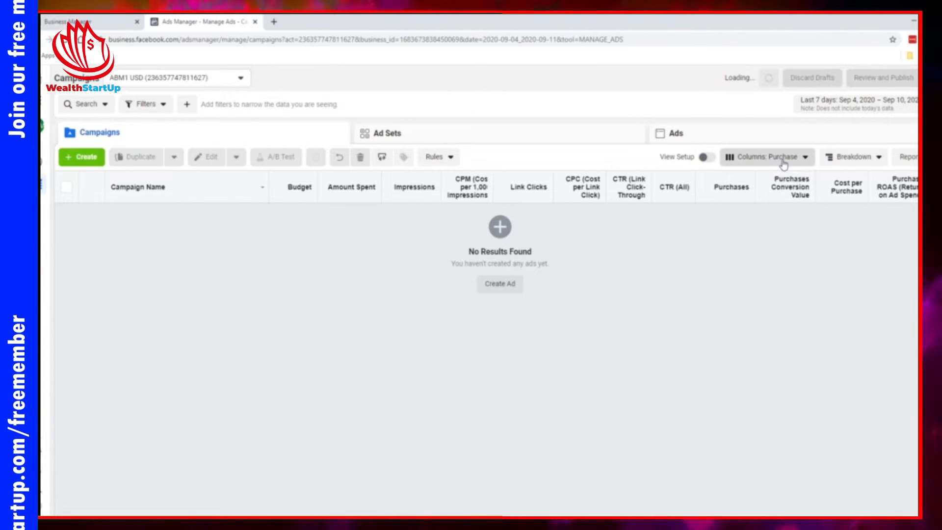
scroll(756, 275, "down", 1)
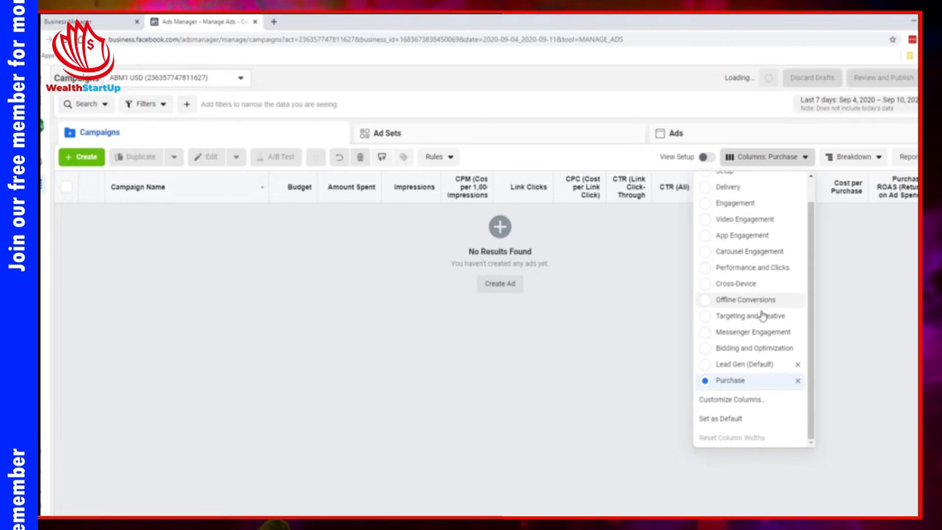
left_click(758, 400)
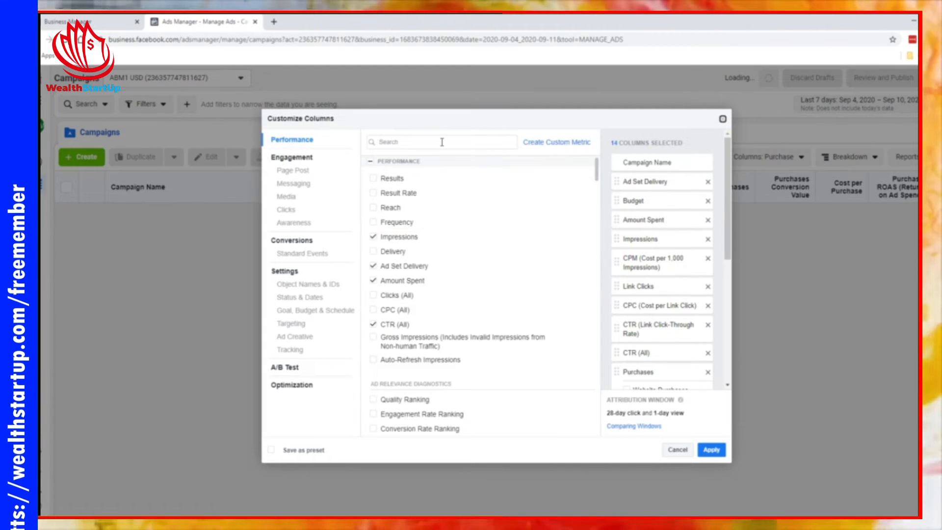
left_click(441, 142)
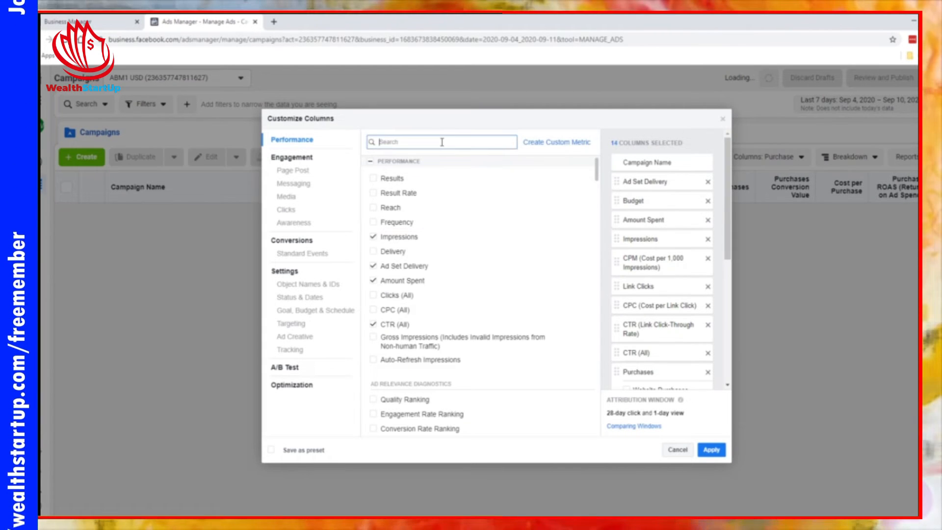
type("add")
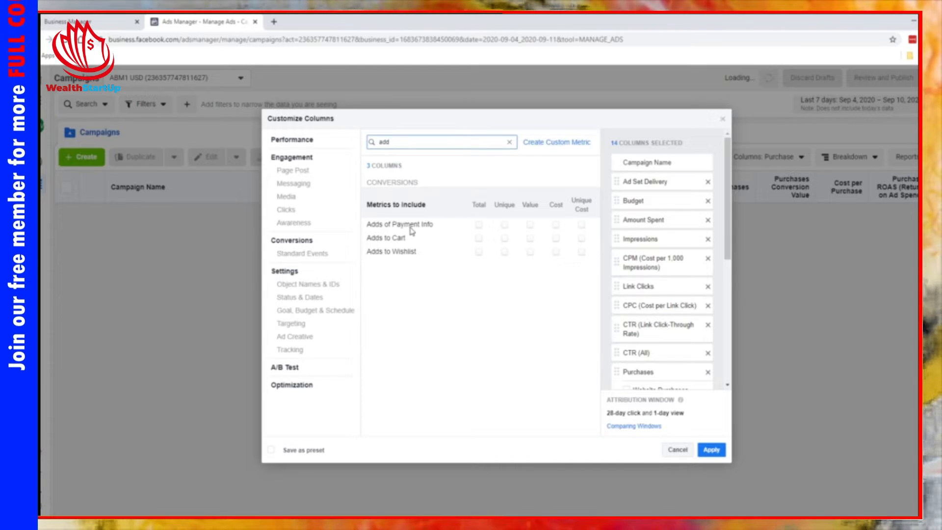
left_click(478, 238)
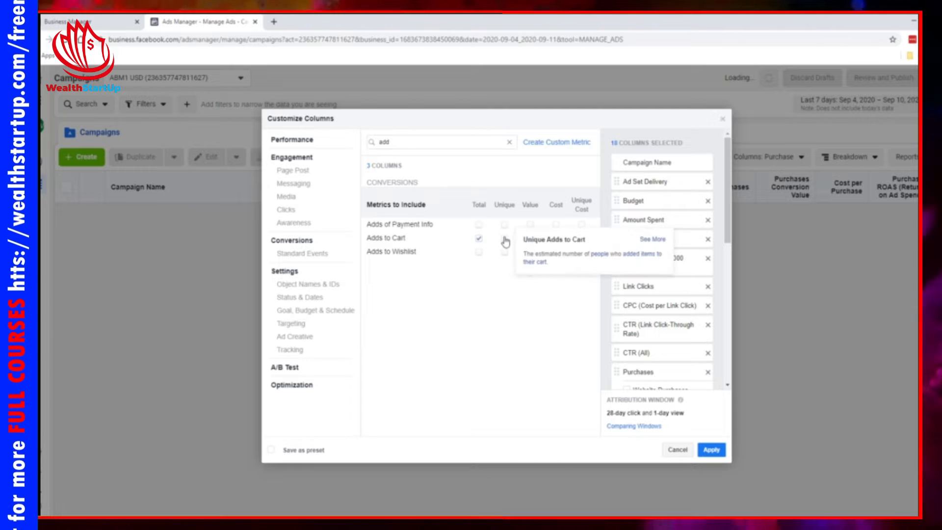
left_click(504, 239)
left_click(556, 239)
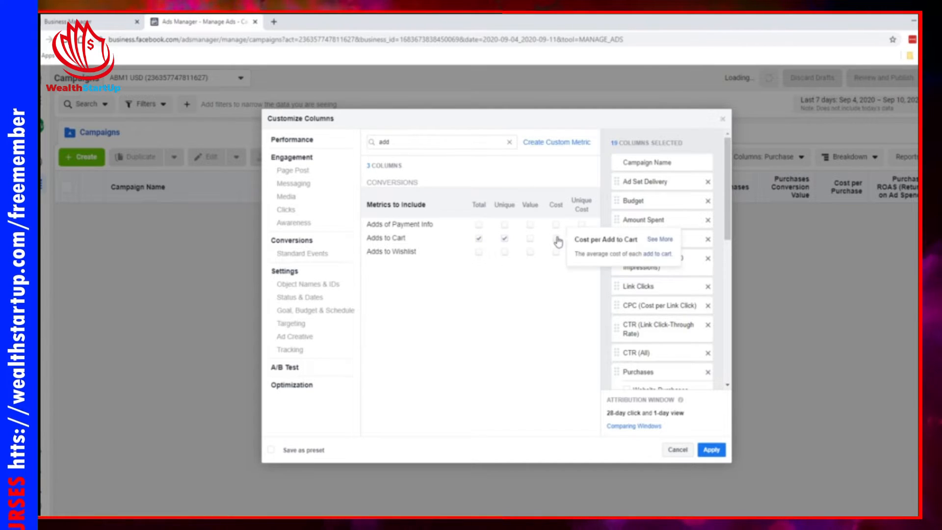
- Exclude the Website, Offline and On-Facebook sub-columns from the Adds to Cart column
scroll(685, 282, "down", 10)
left_click(630, 288)
left_click(628, 305)
left_click(628, 326)
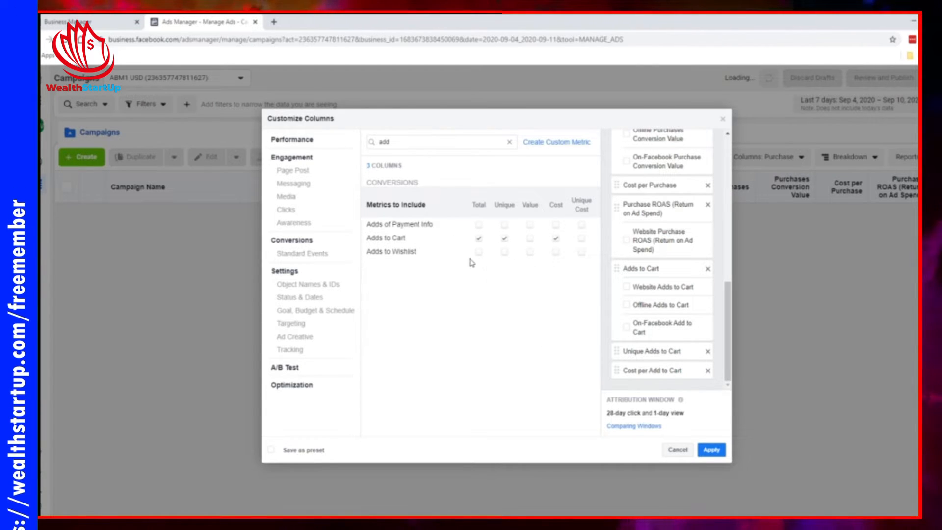
- Exclude the unique metric of Adds to Cart, keeping its total and cost metrics
left_click(504, 241)
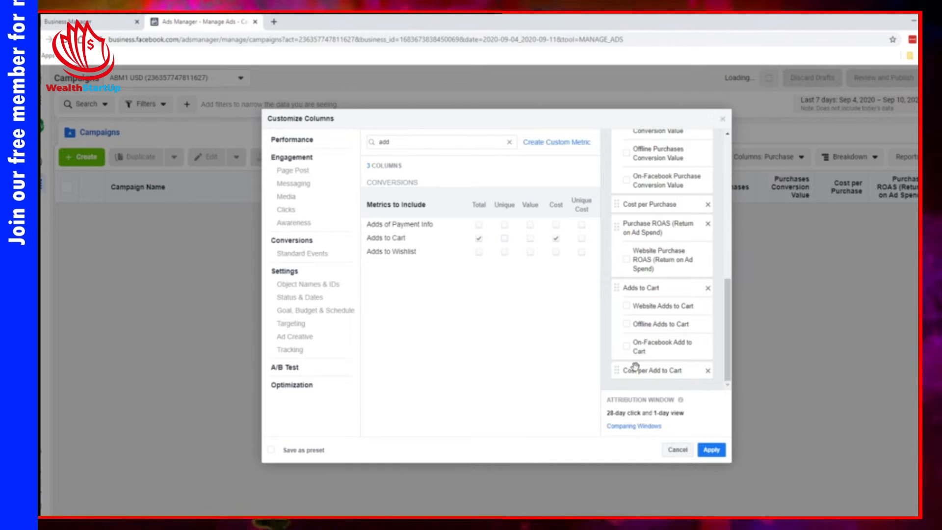
- Search the metrics for "ini" and include the total and cost of Checkouts Initiated, excluding its Website, Offline and On-Facebook sub-columns
left_click_drag(436, 142, 349, 134)
type("in")
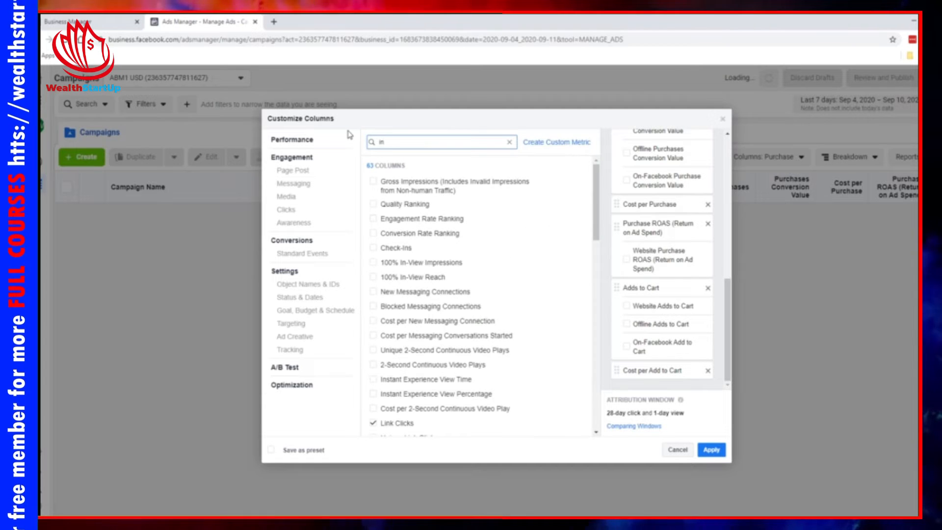
type("i")
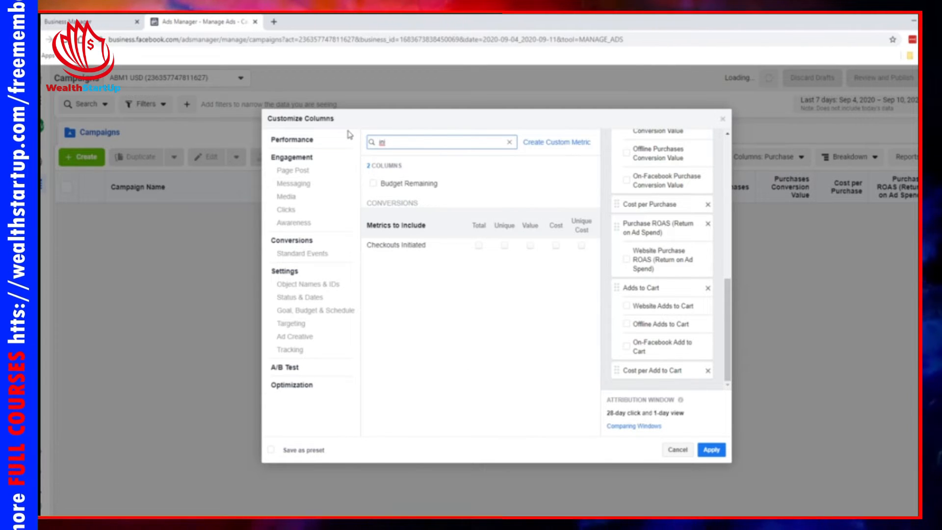
left_click(478, 245)
left_click(555, 245)
left_click(627, 292)
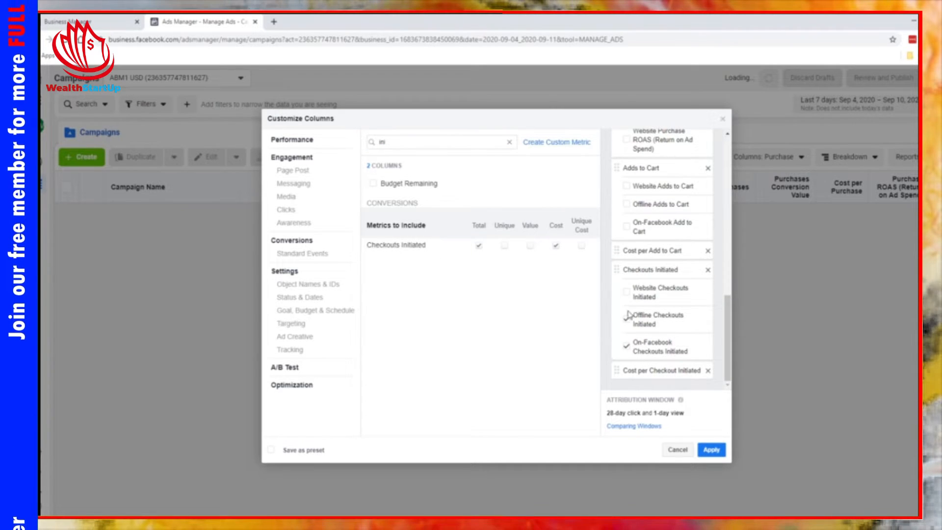
left_click(626, 346)
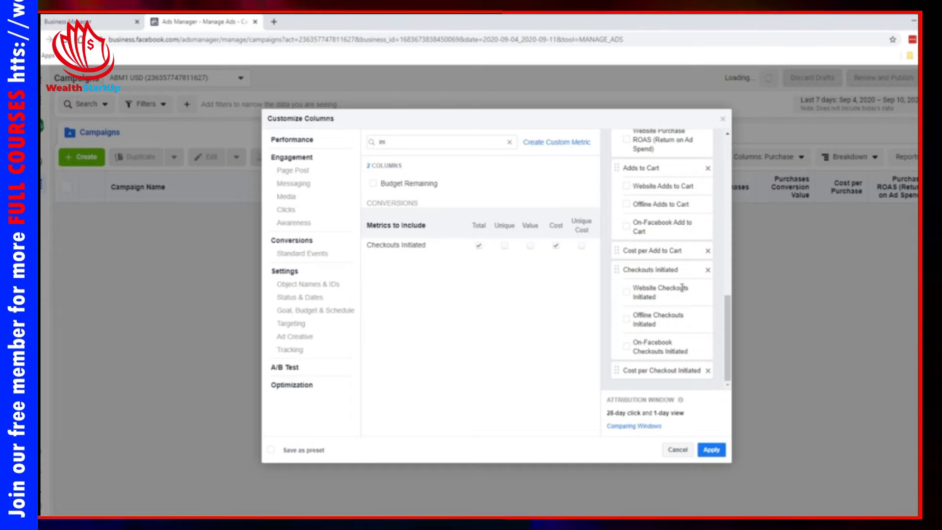
- Remove the Checkouts Initiated and Cost per Checkout Initiated columns from the selection
left_click(708, 271)
left_click(708, 370)
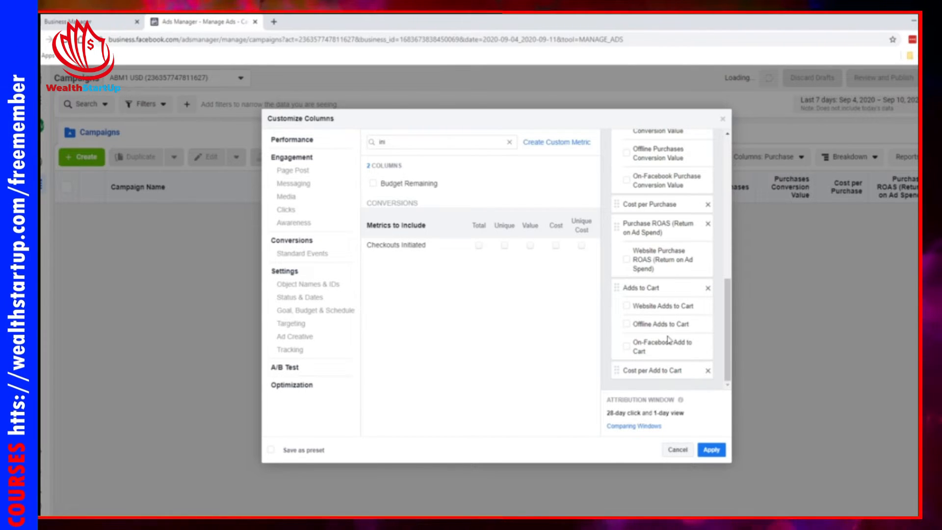
- Save the selected columns as a preset named "E-Commerce" and apply it to the campaigns table
left_click(315, 453)
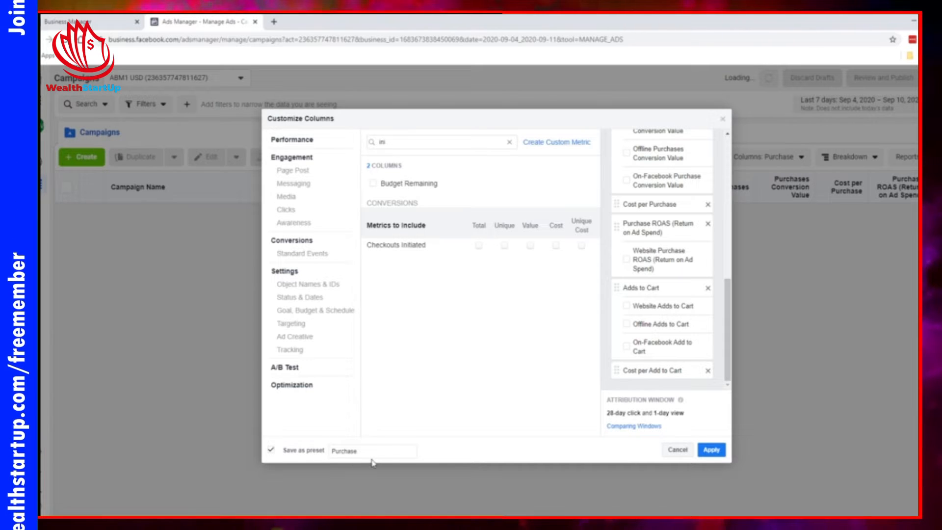
double_click(344, 450)
type("E-Commerce")
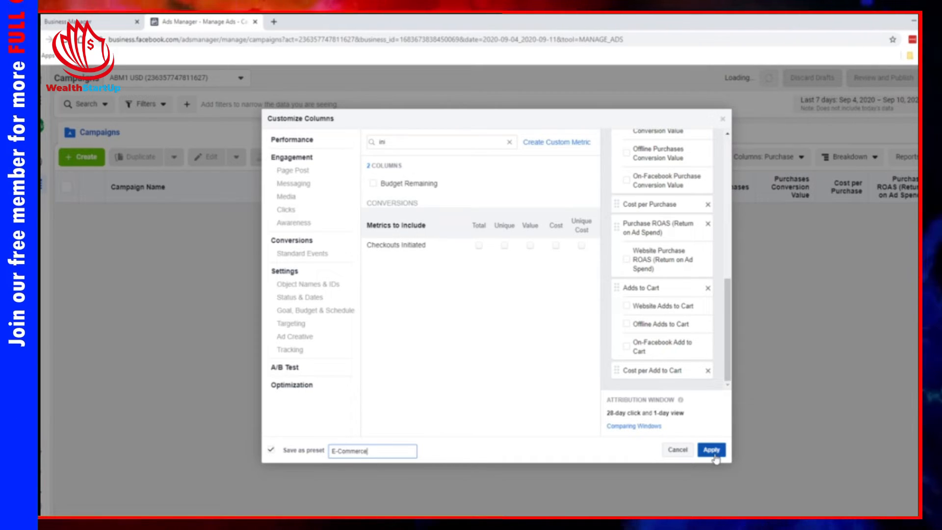
left_click(712, 450)
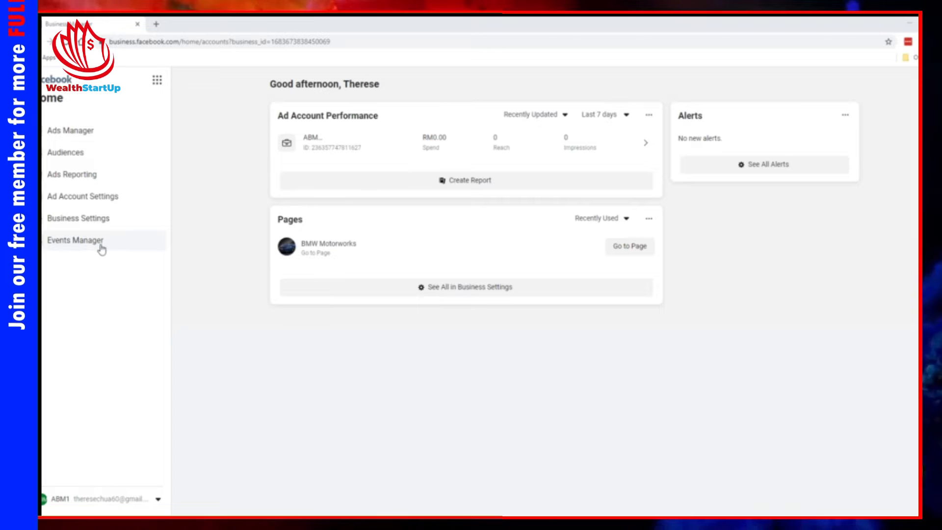
- Open Events Manager and start connecting a new Web data source with Facebook Pixel as the connection method
left_click(75, 240)
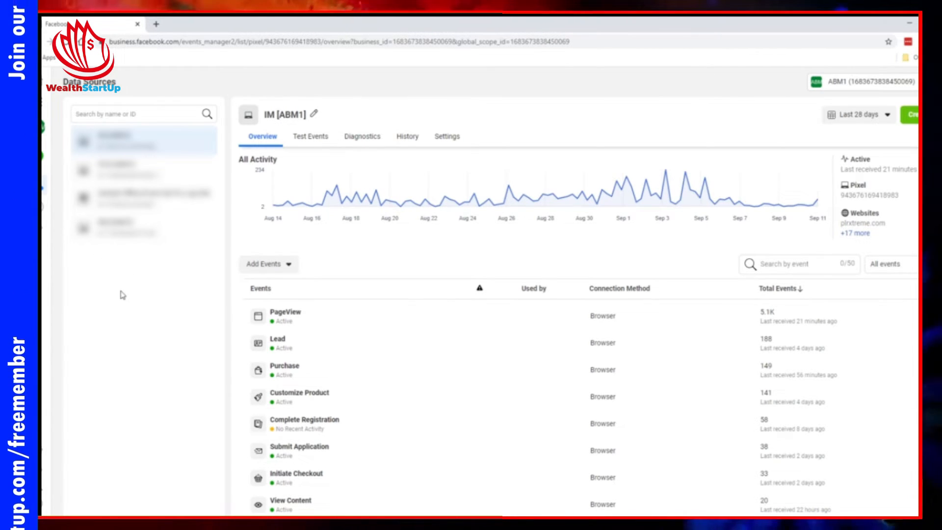
mouse_move(42, 162)
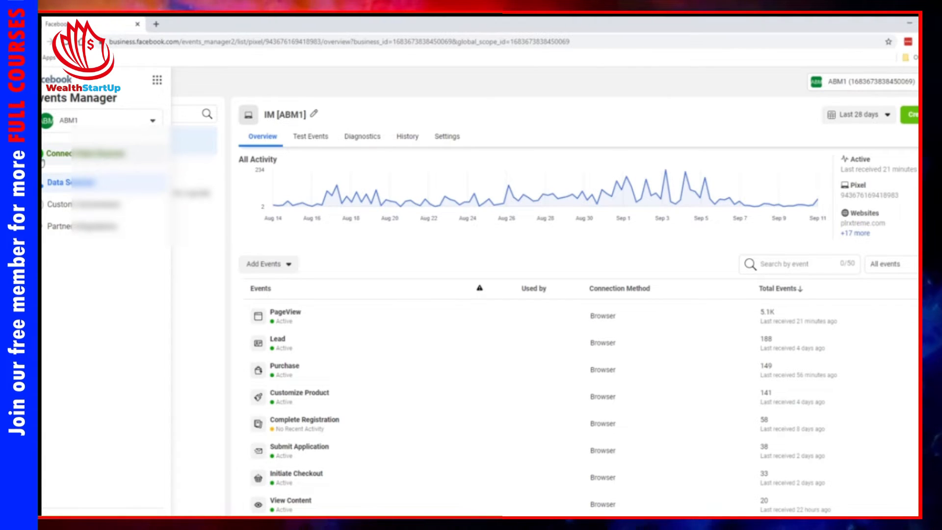
left_click(81, 156)
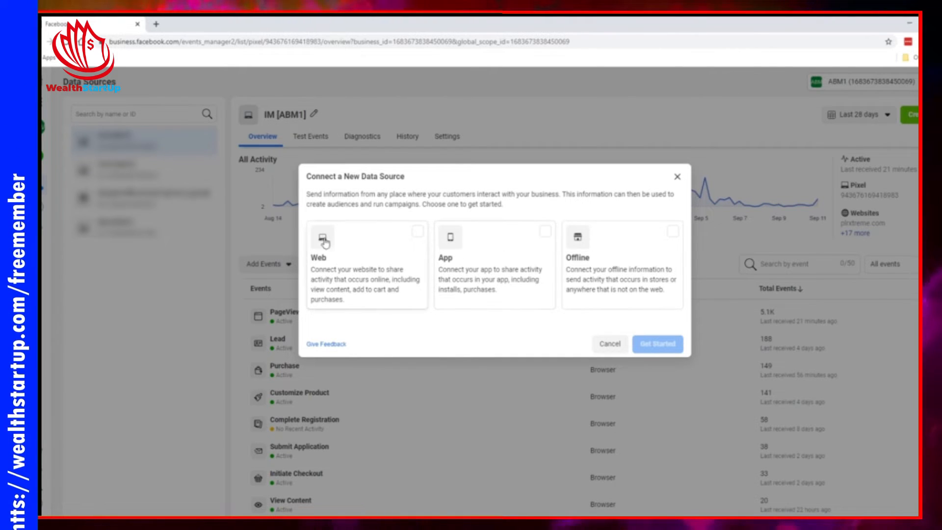
left_click(417, 236)
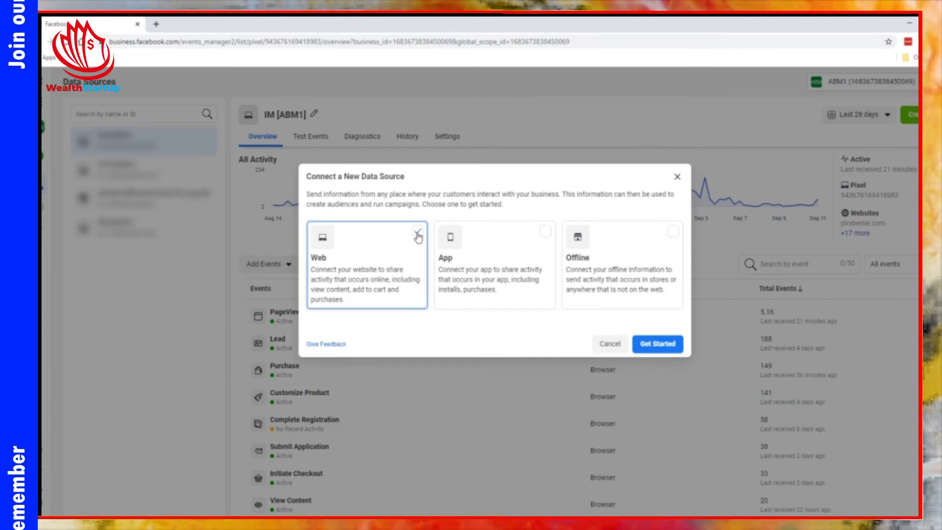
left_click(645, 344)
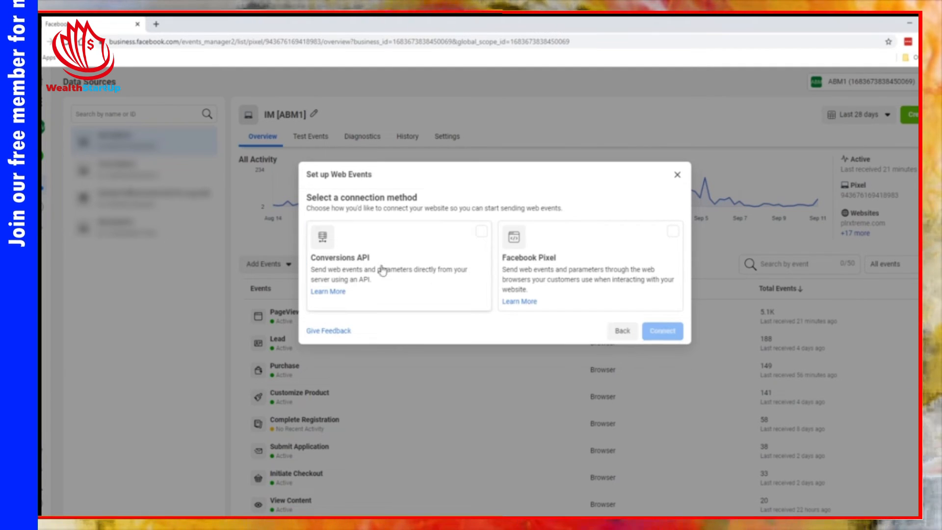
left_click(670, 237)
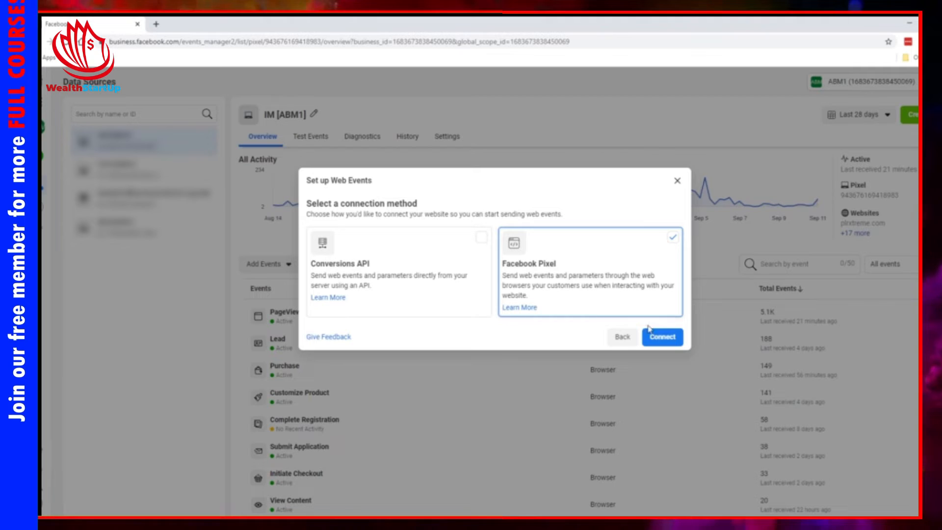
left_click(660, 339)
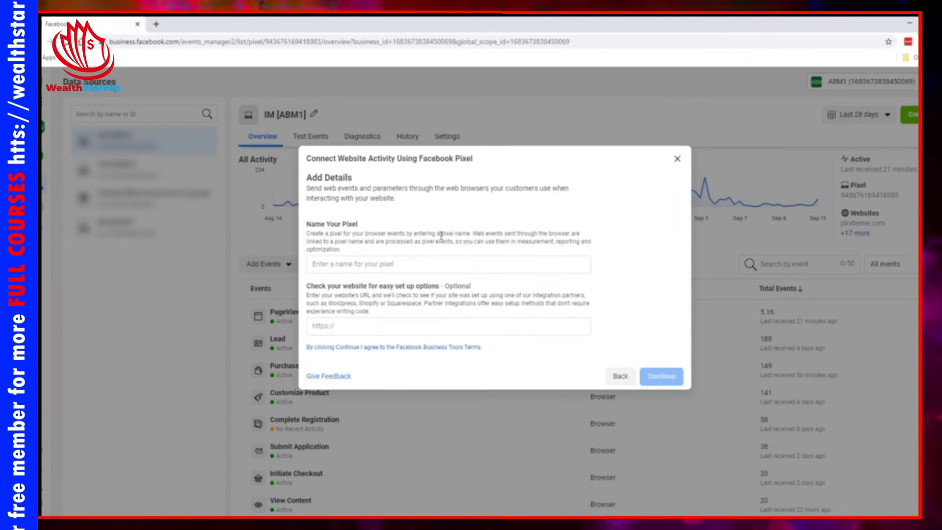
left_click(450, 263)
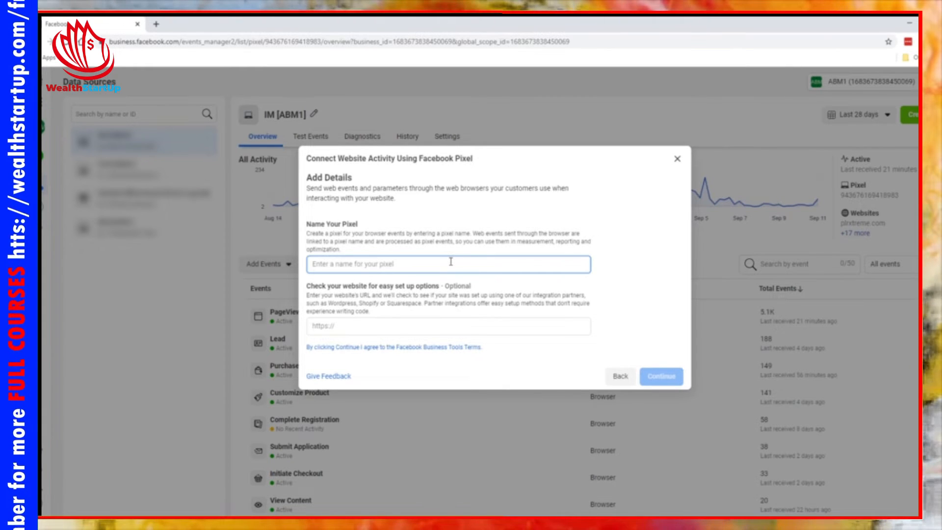
type("Shop")
type("ium")
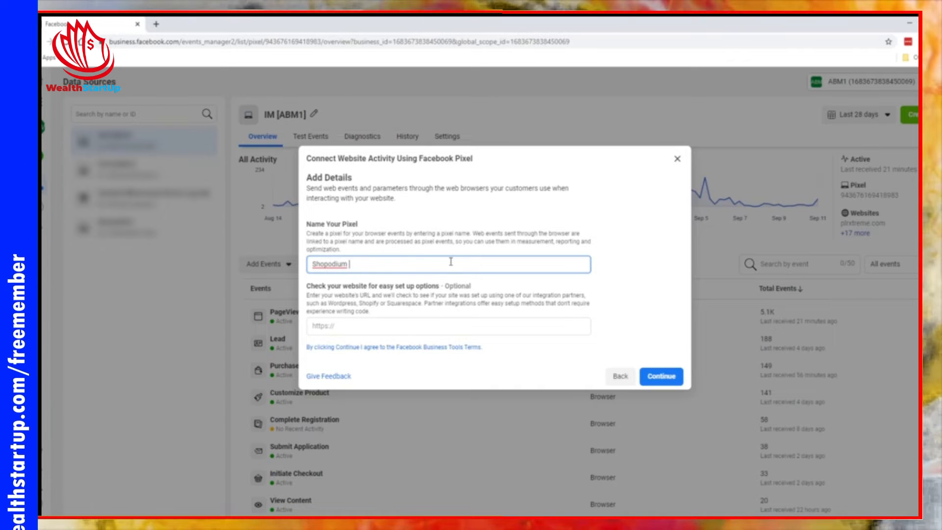
type(" Co")
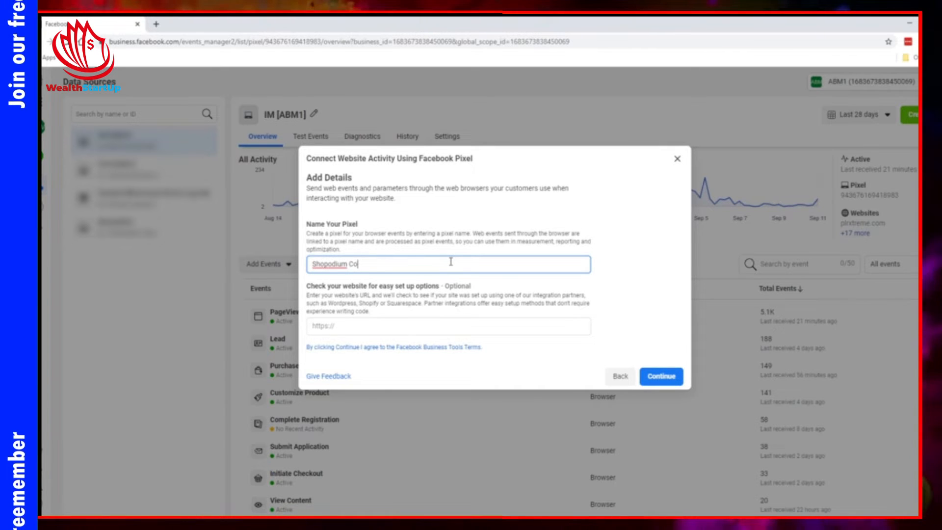
key("Tab")
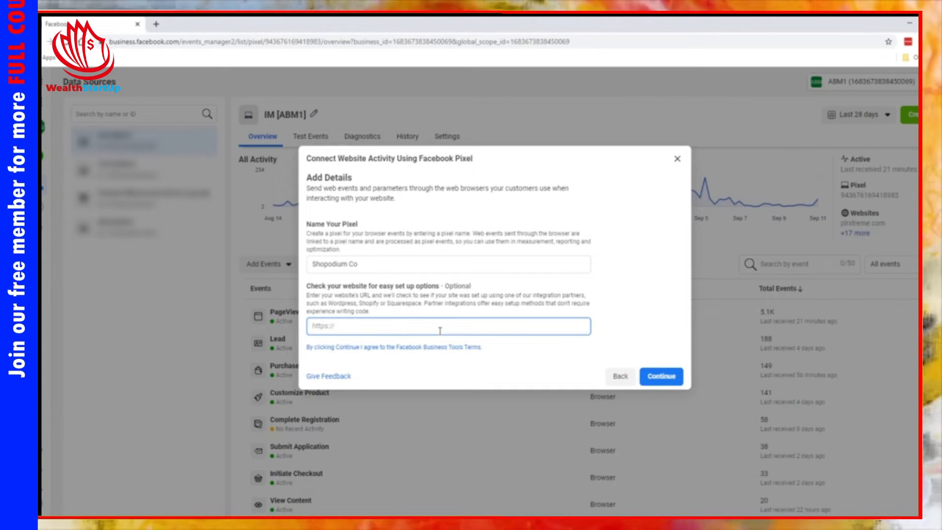
type("https://shopodiumc")
key("BackSpace")
type(".co/")
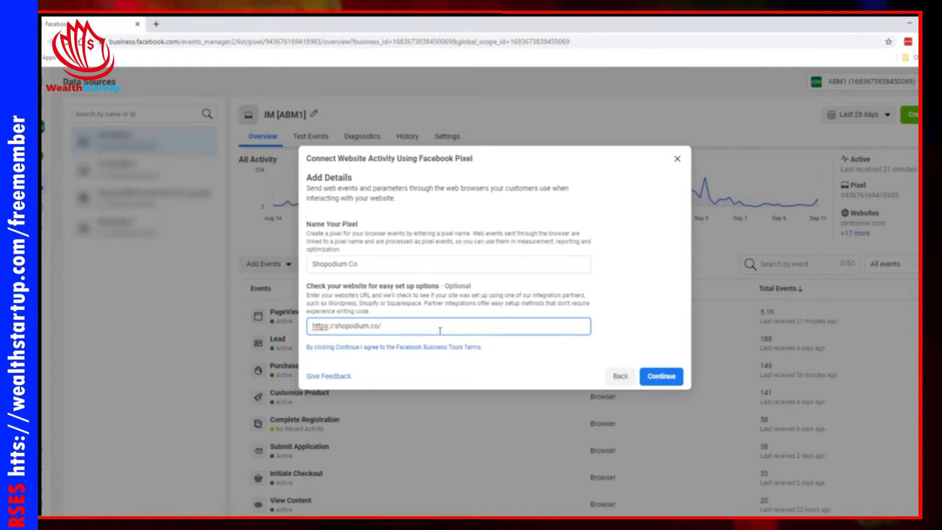
left_click(666, 380)
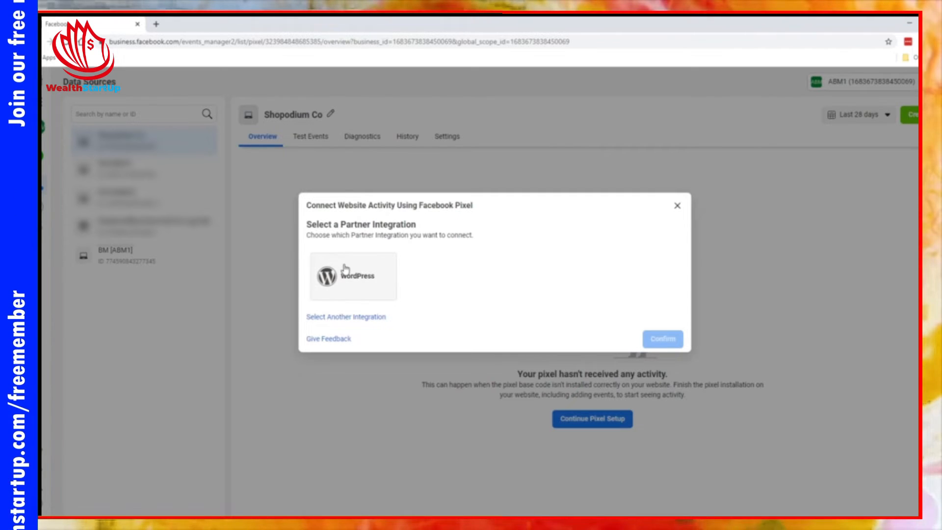
- Browse the other partner integrations, try the Shopify connection setup and back out of it
left_click(337, 319)
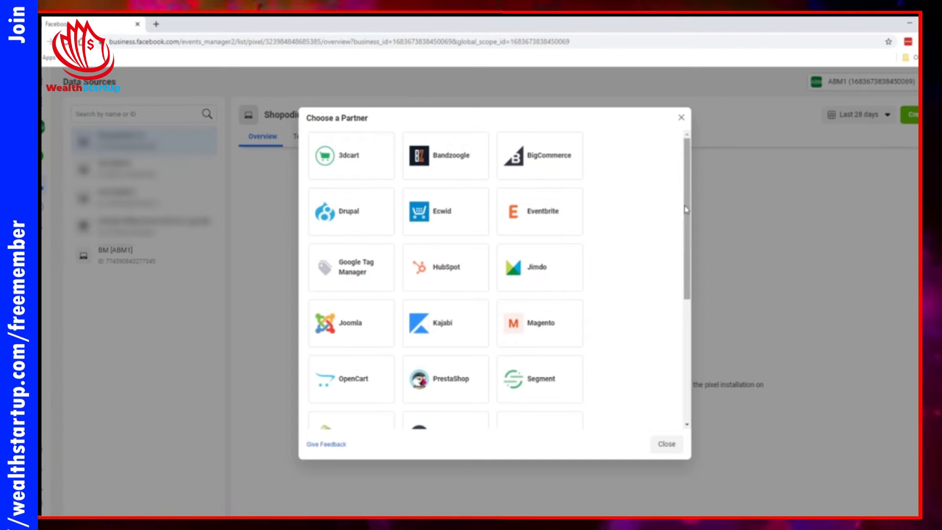
scroll(674, 226, "down", 5)
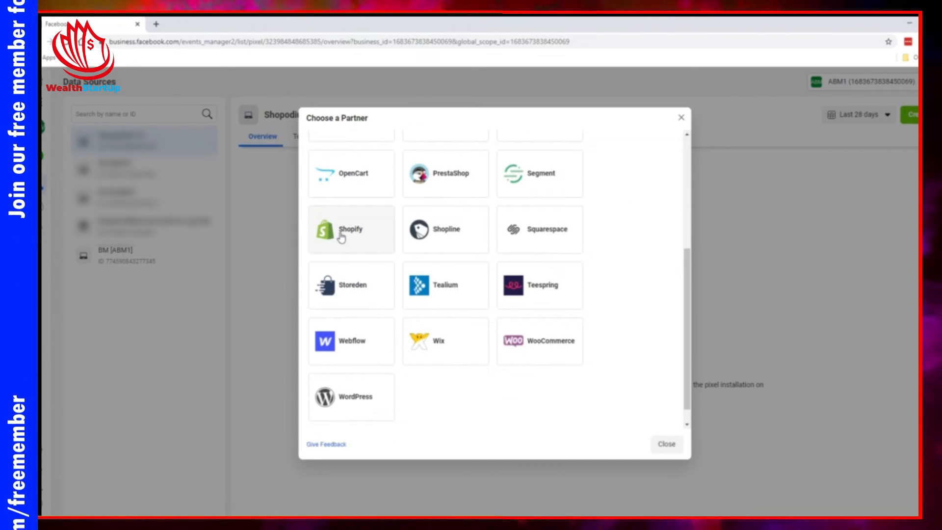
scroll(343, 233, "down", 1)
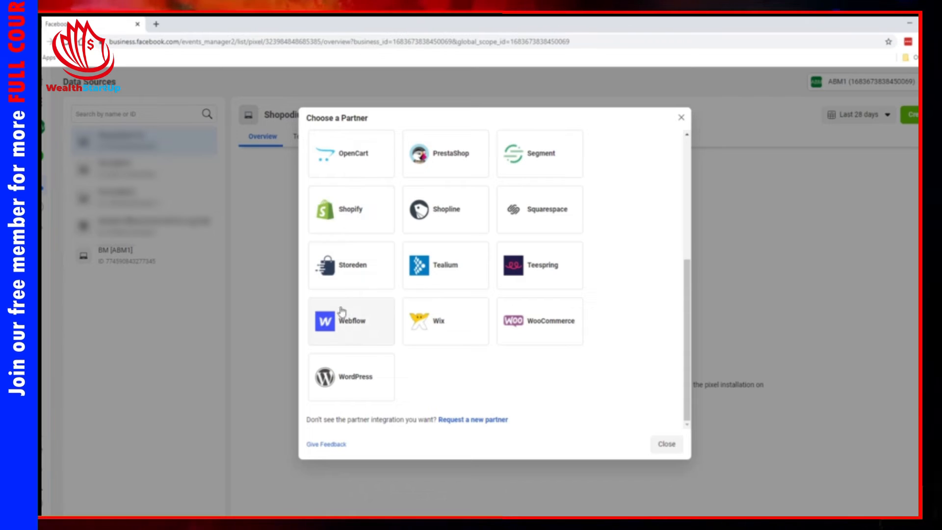
left_click(346, 219)
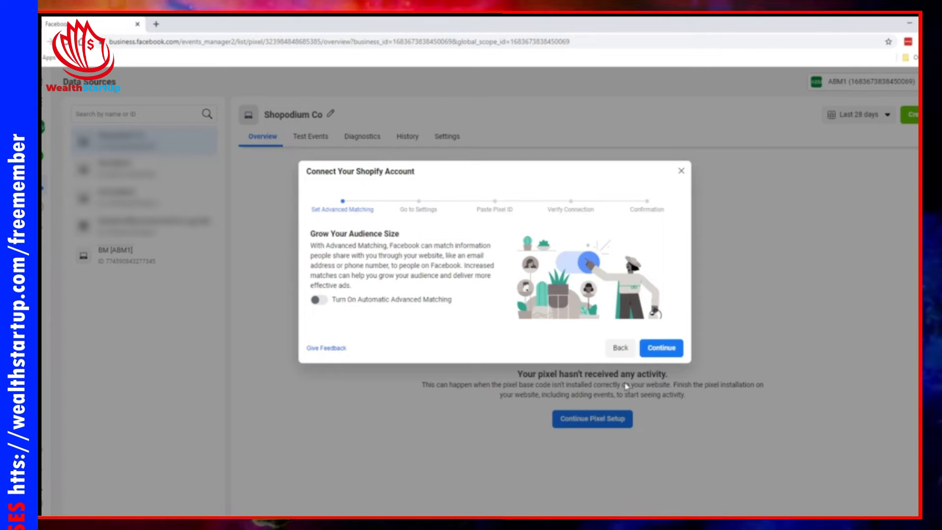
left_click(620, 347)
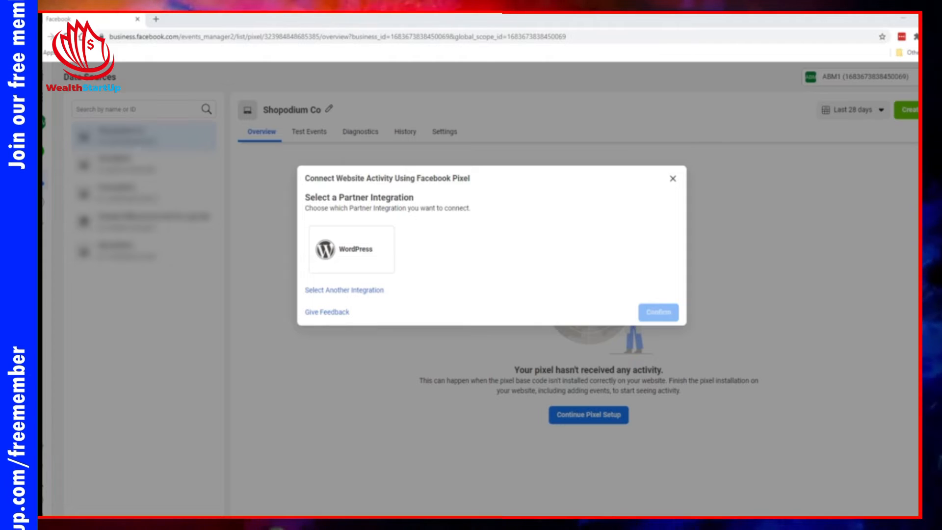
- Choose WordPress as the pixel's partner integration, include Advanced Matching and continue to the plugin download
left_click(362, 260)
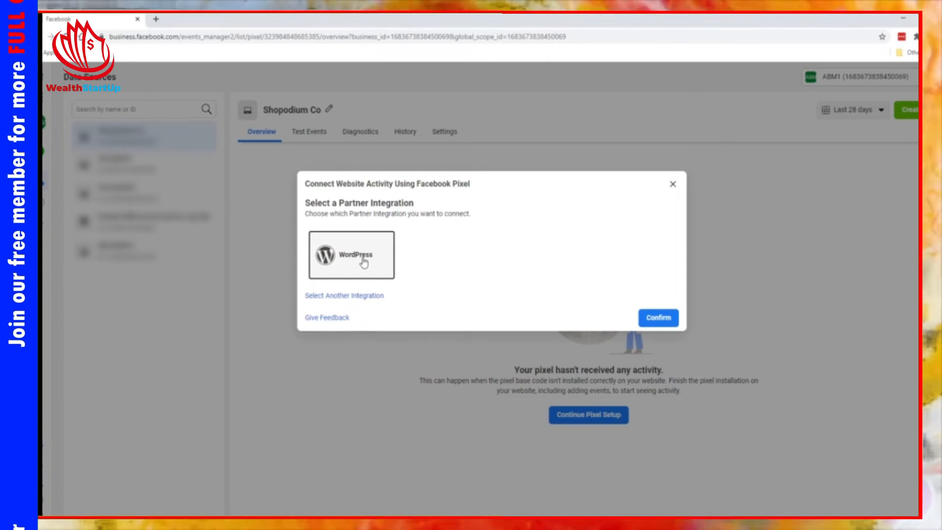
left_click(658, 317)
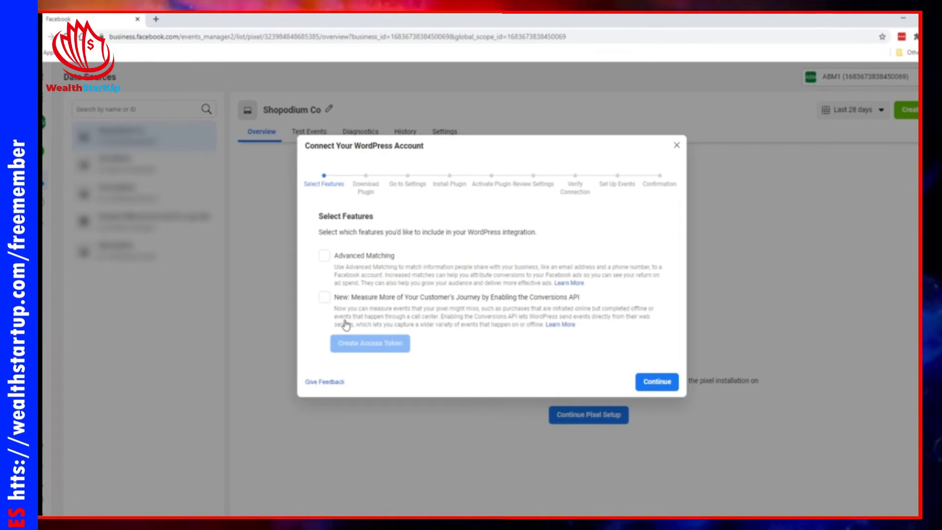
left_click(324, 256)
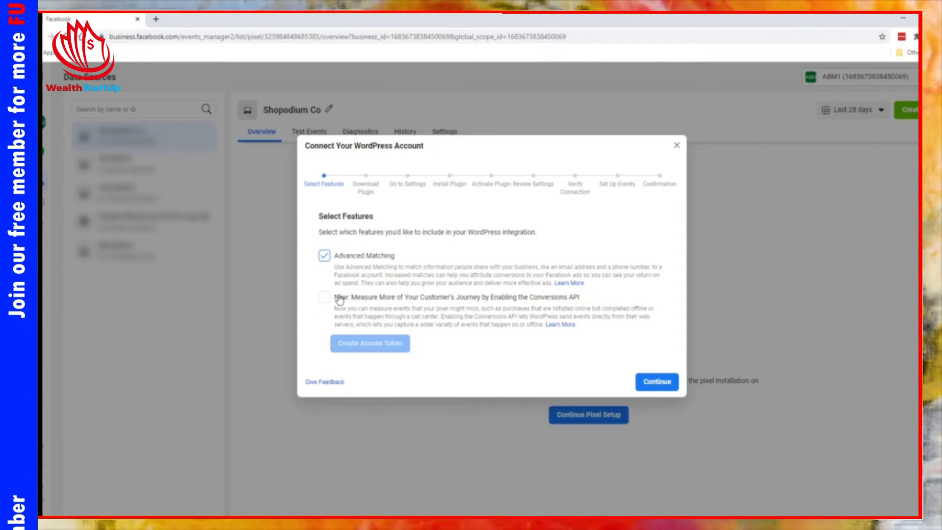
left_click(657, 381)
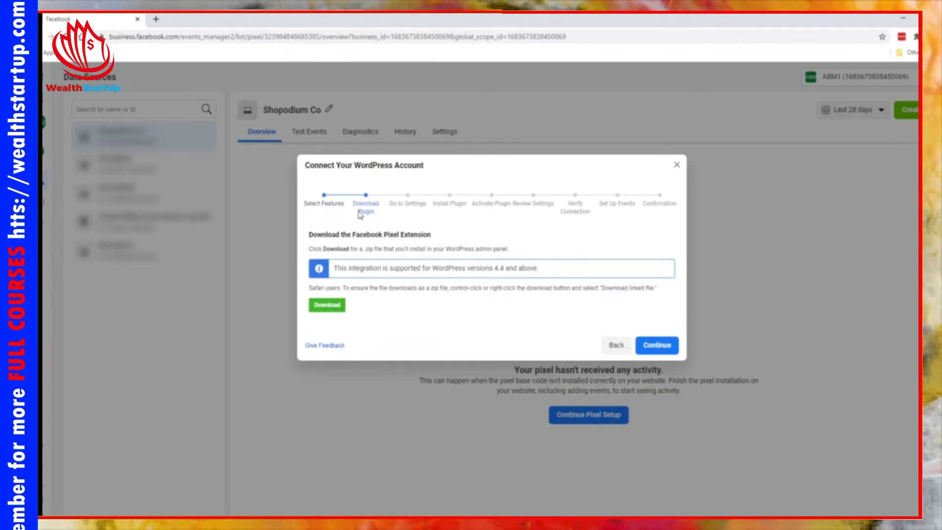
- Download the Facebook Pixel extension for WordPress and advance the connection setup to the Install Plugin instructions
left_click(328, 306)
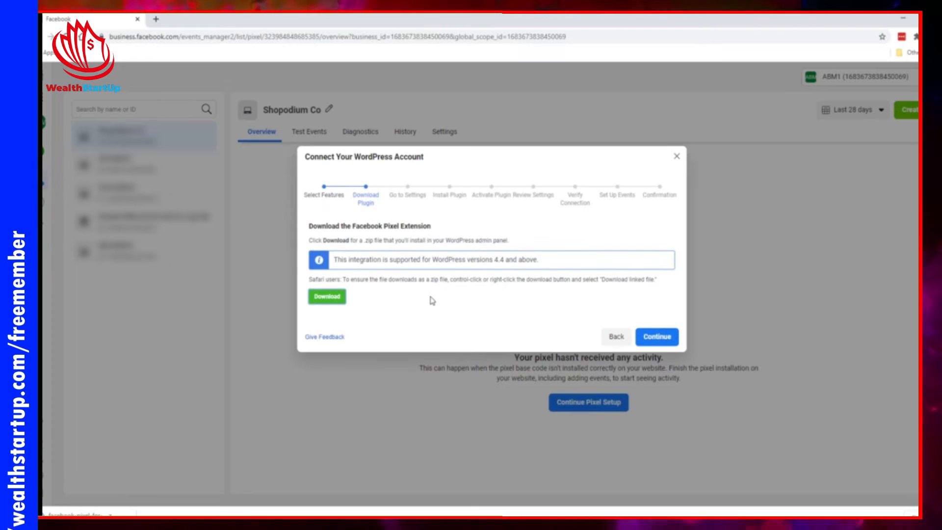
left_click(655, 336)
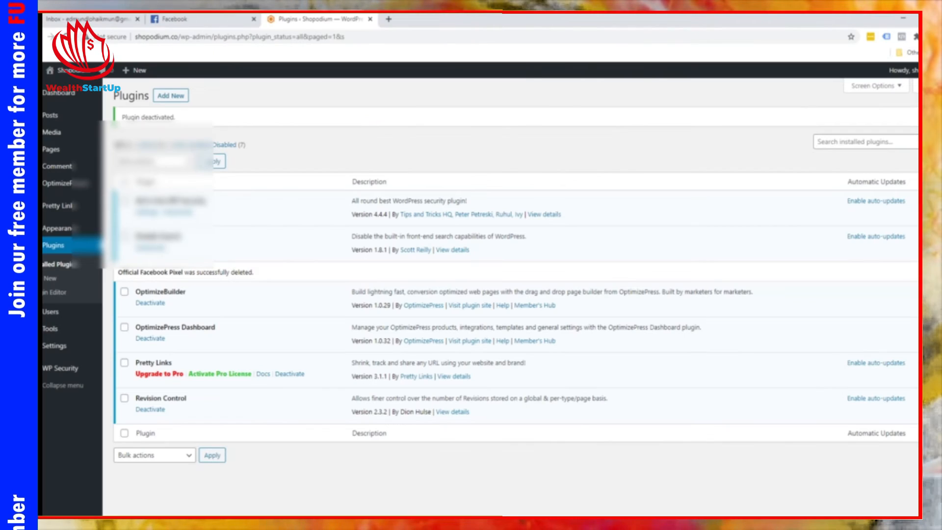
left_click(138, 20)
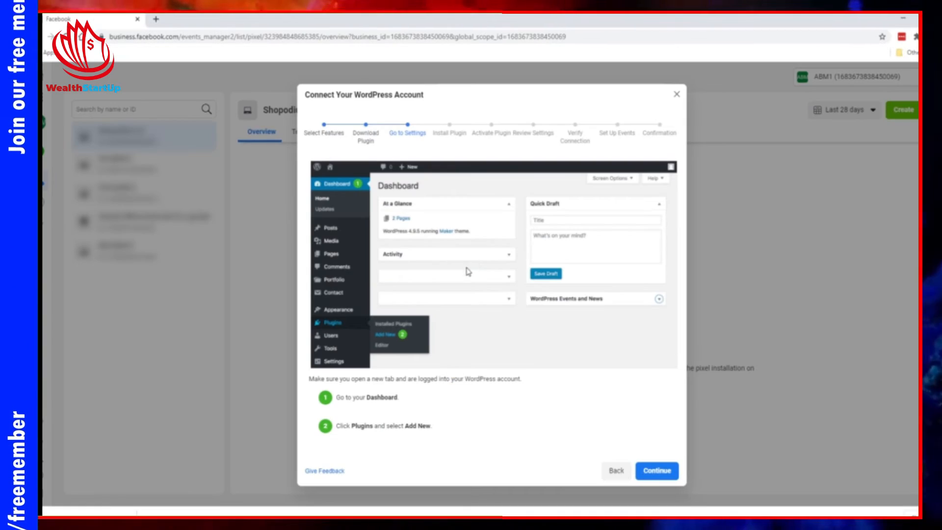
left_click(658, 471)
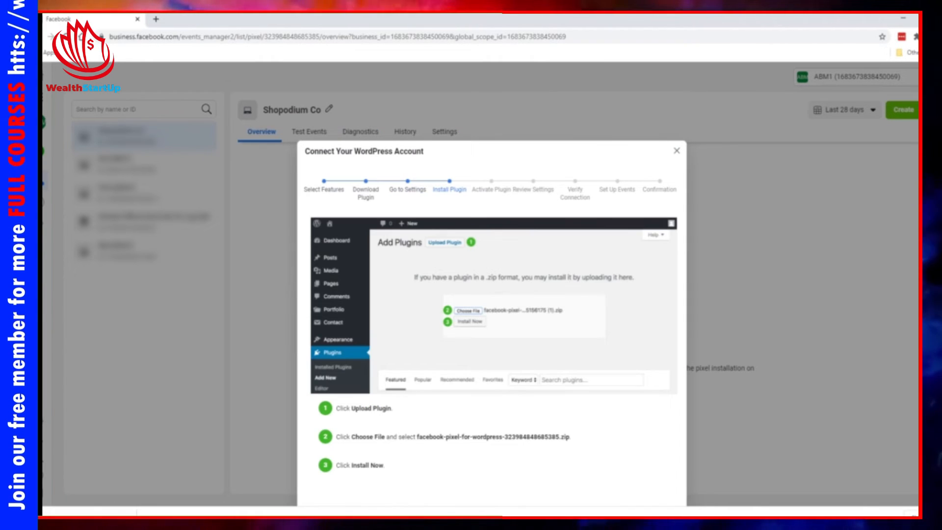
- Switch to the Shopodium WordPress admin, then install and activate the Facebook Pixel plugin from the downloaded facebook-pixel-for-wordpress zip file
mouse_move(105, 515)
left_click(105, 490)
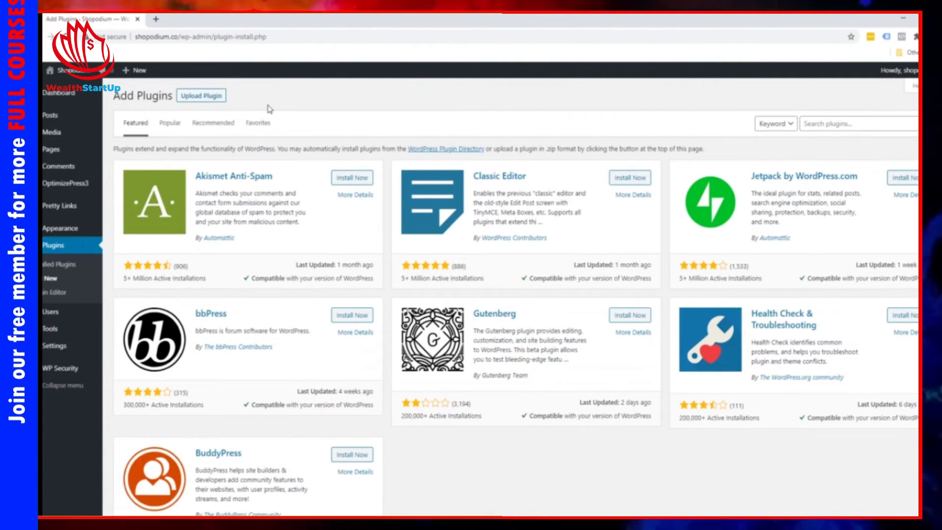
left_click(201, 97)
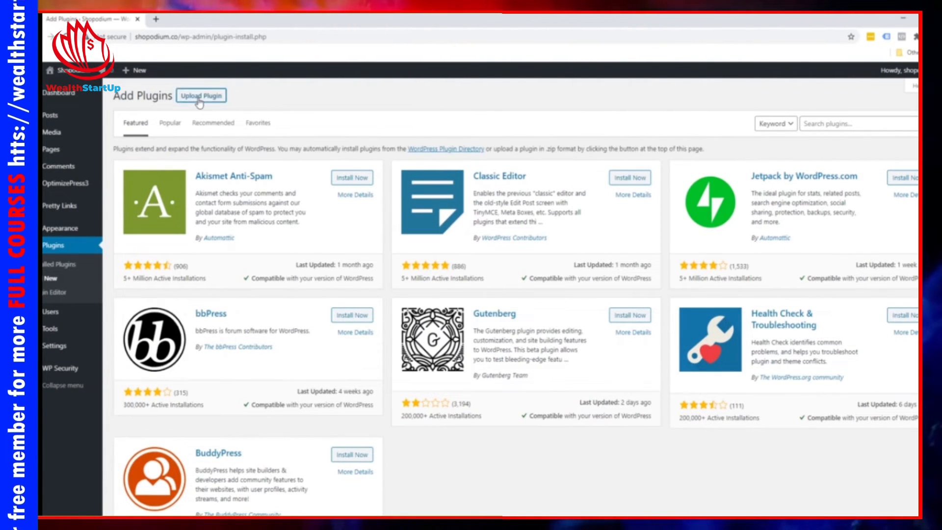
left_click(450, 186)
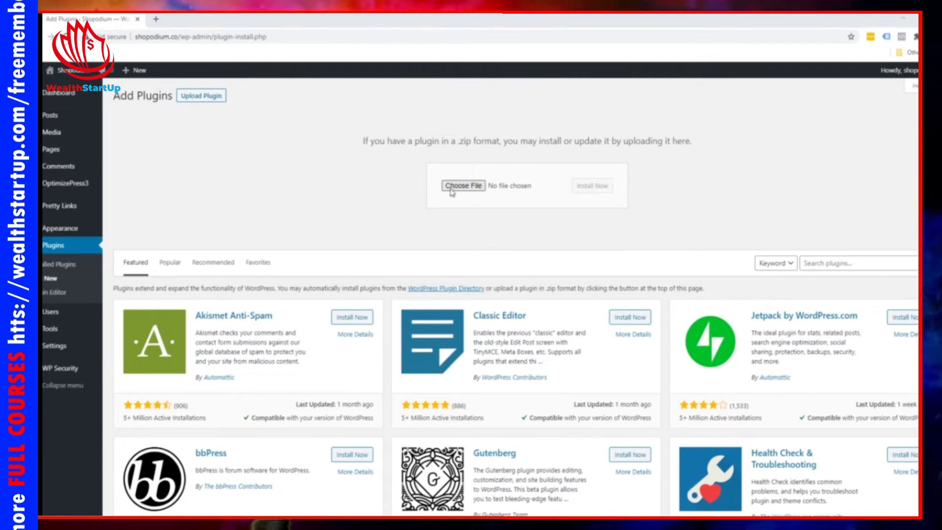
scroll(440, 273, "down", 3)
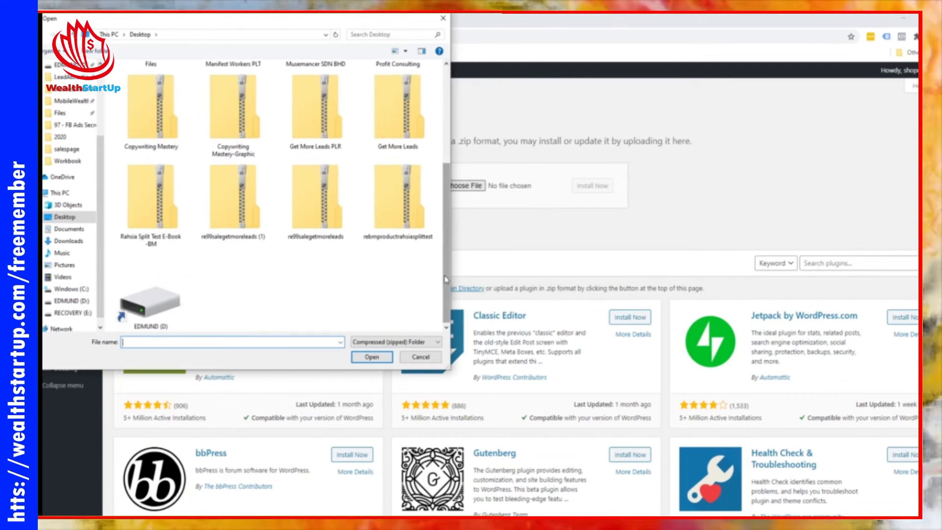
left_click_drag(447, 243, 445, 271)
double_click(240, 293)
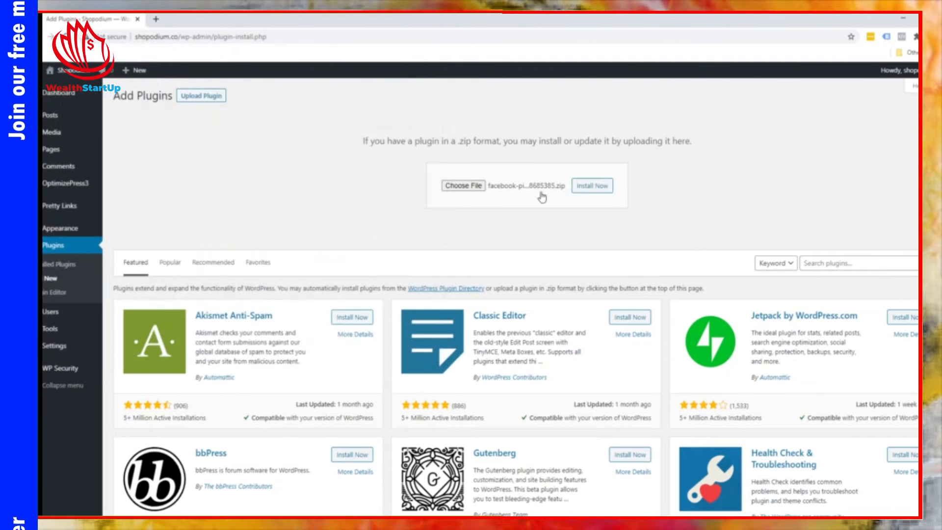
left_click(580, 188)
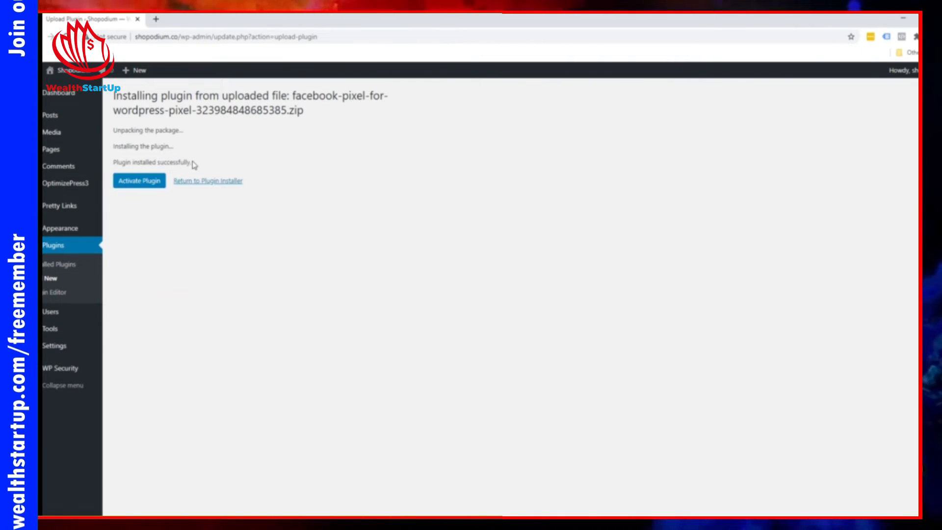
left_click(136, 183)
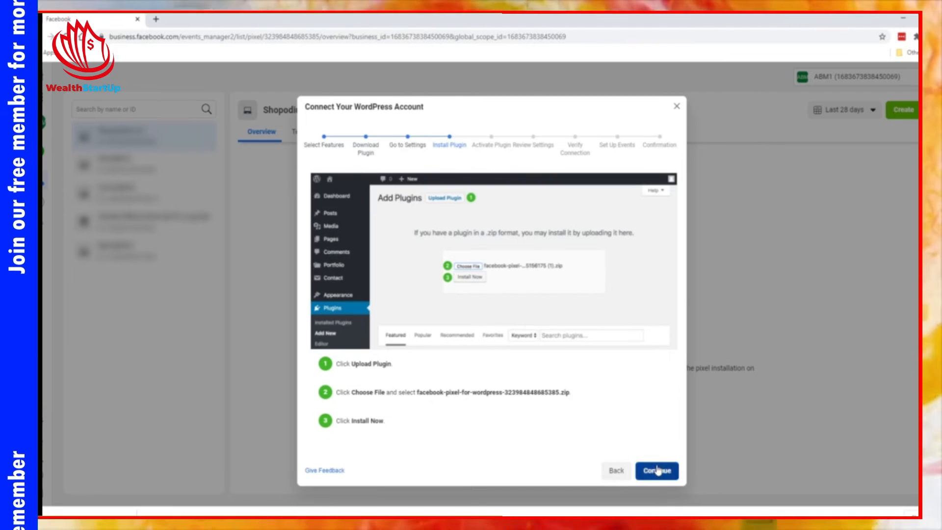
- Advance the WordPress connection setup in Events Manager past plugin activation and settings review to Verify Connection
left_click(658, 470)
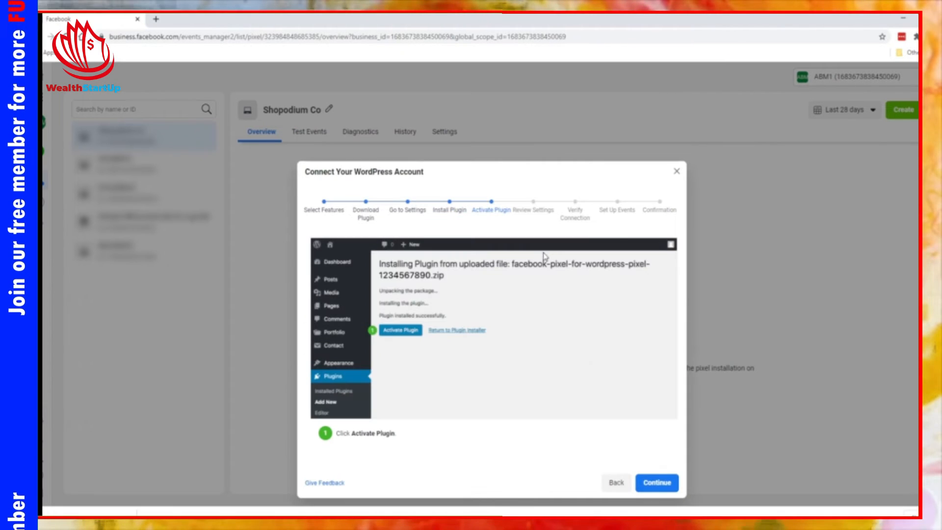
left_click(657, 482)
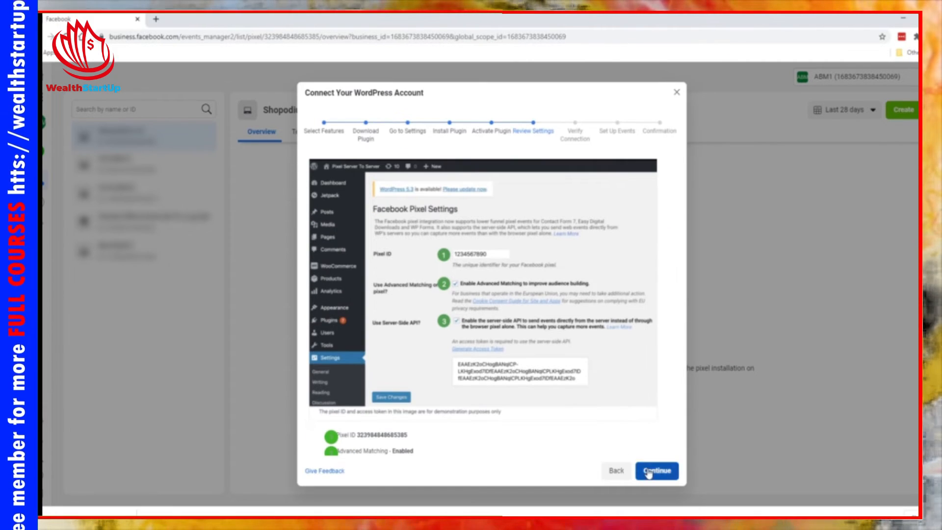
left_click(648, 471)
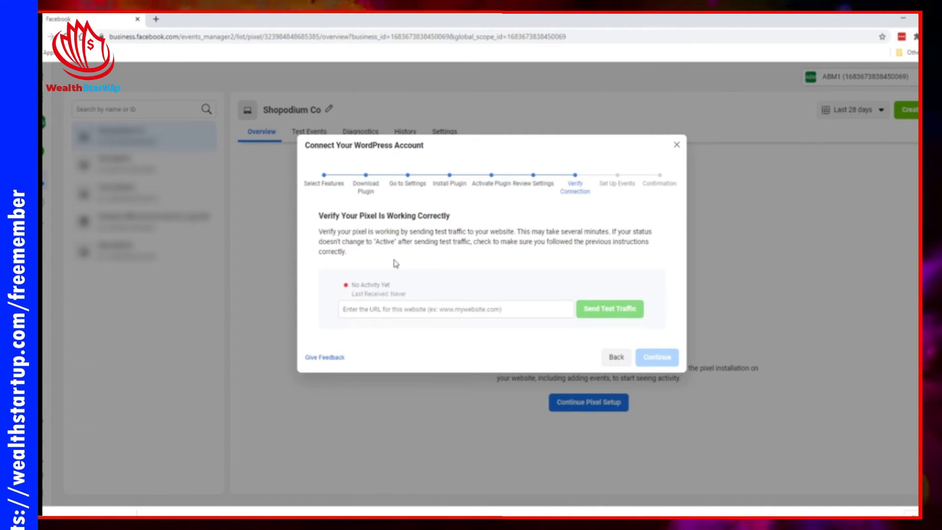
left_click(401, 313)
type("http")
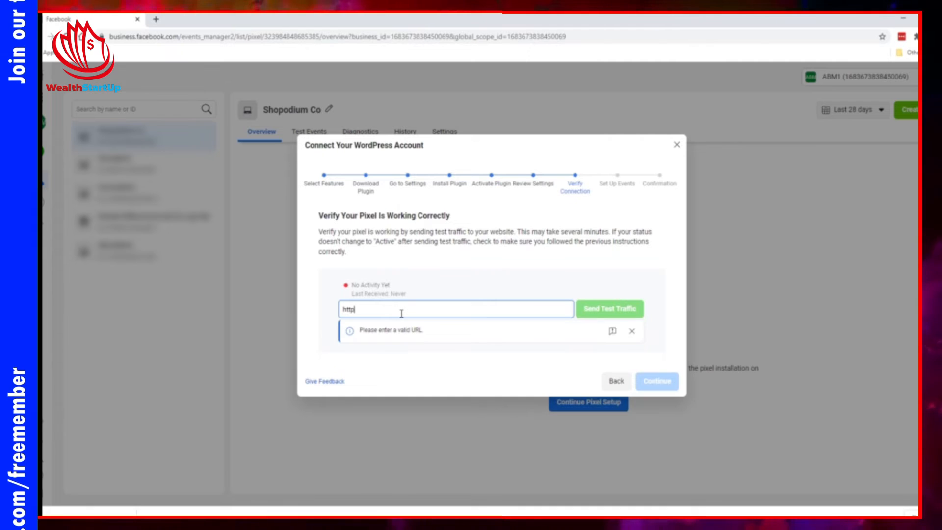
type("s://shopodiu")
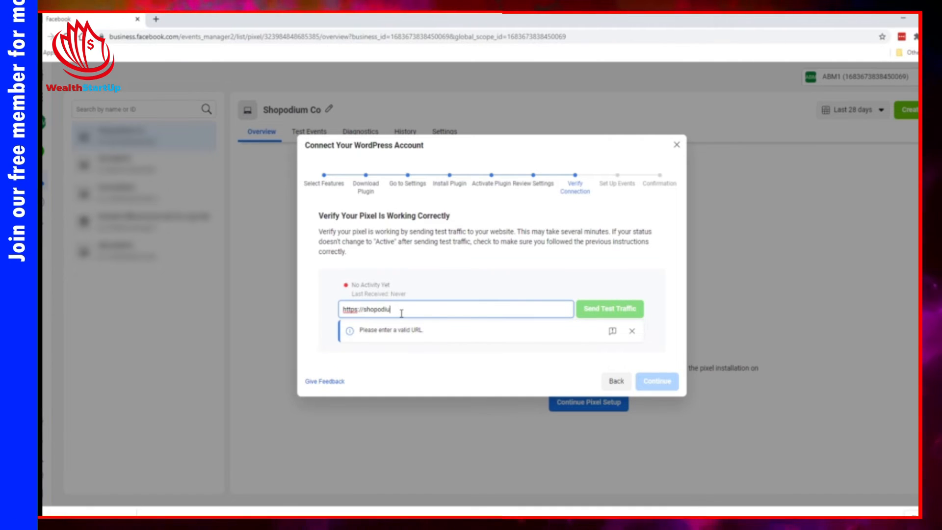
type("m.co/")
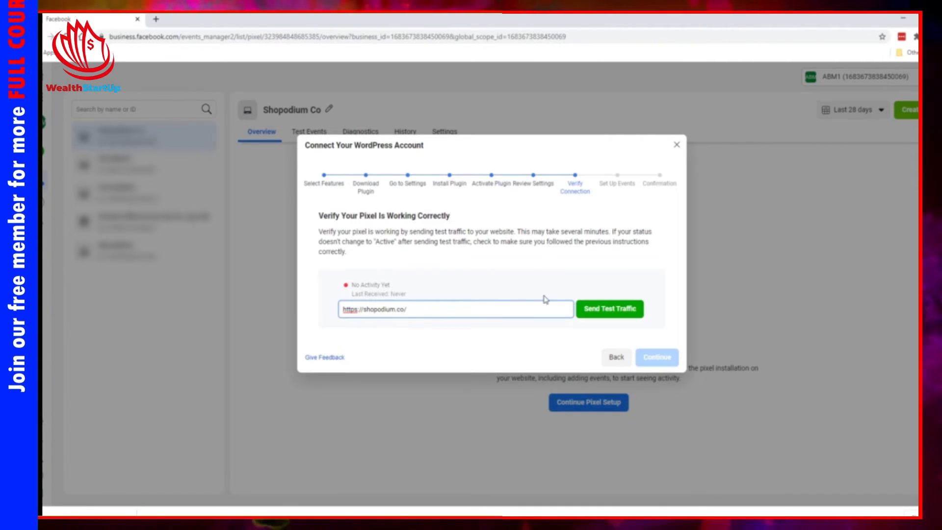
left_click(601, 307)
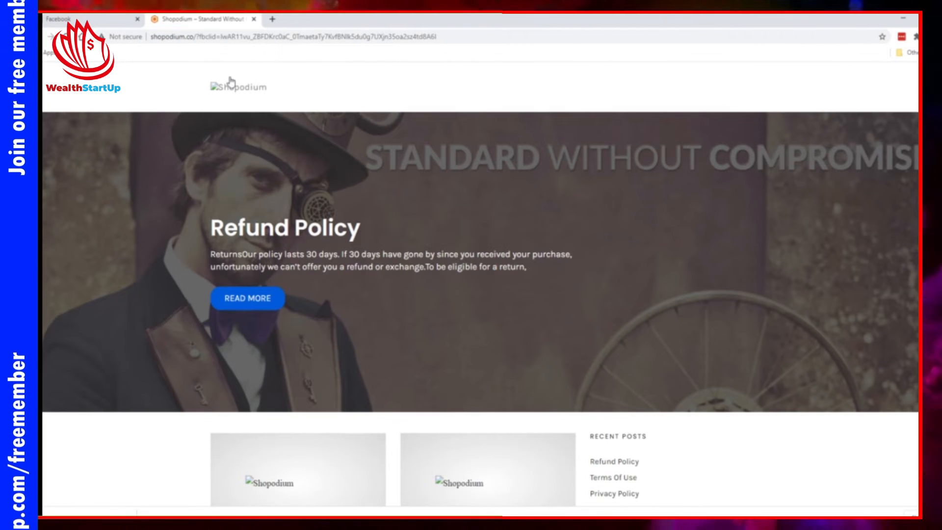
left_click(254, 19)
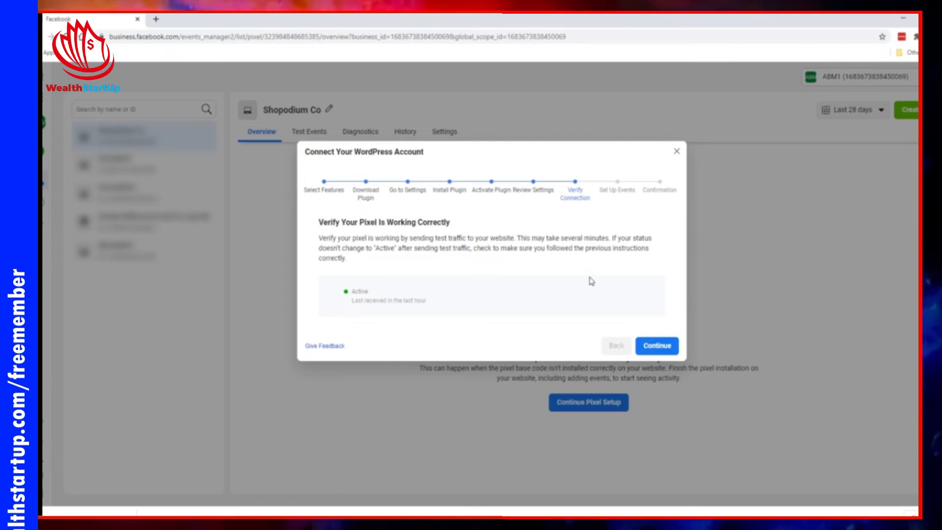
- Skip adding events with the Event Setup Tool and finish the WordPress connection setup
left_click(660, 346)
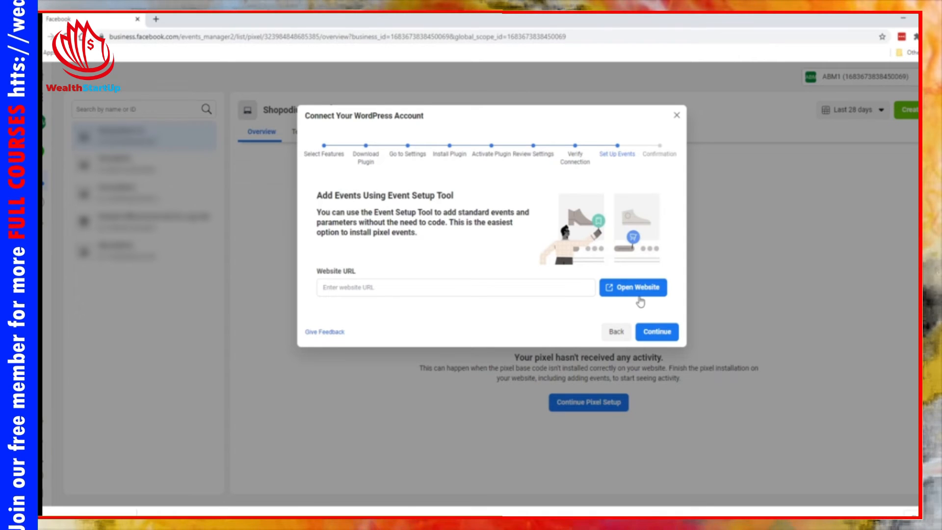
left_click(656, 334)
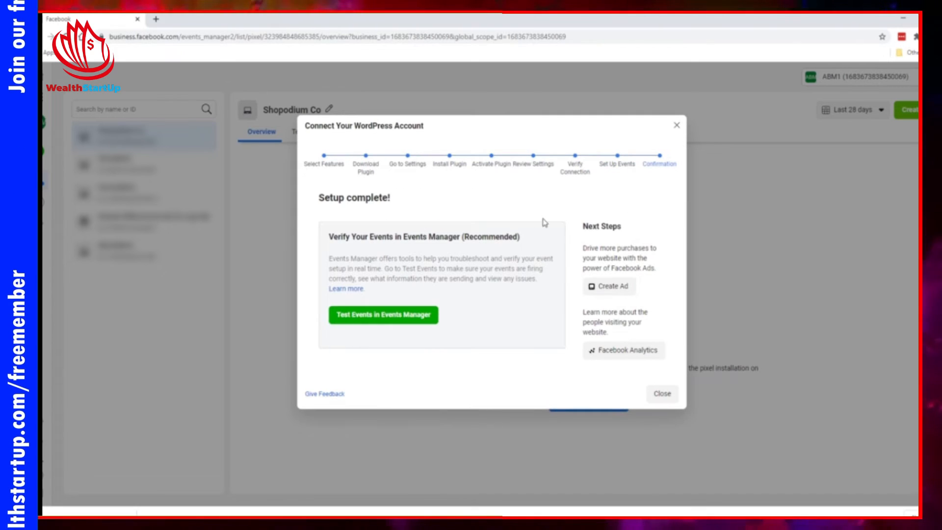
left_click(660, 395)
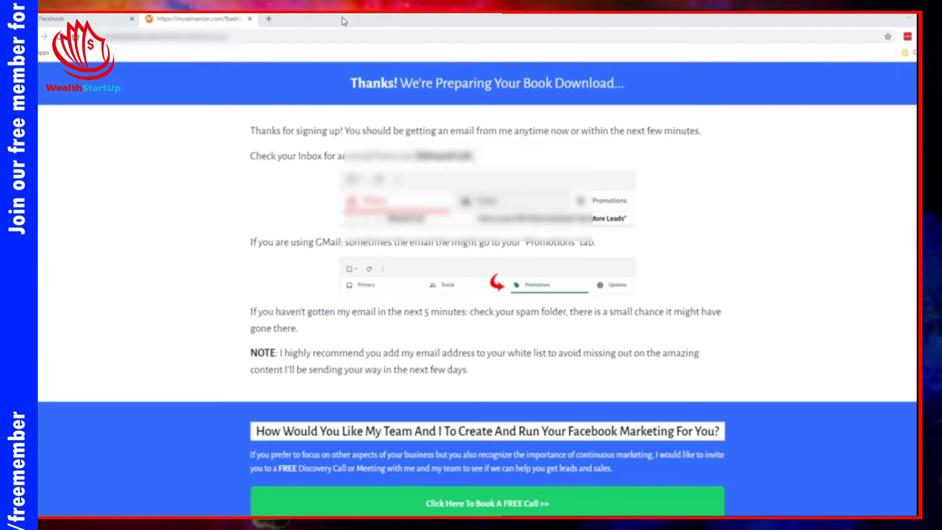
- Search the web for "fb pixel helper" and add the Facebook Pixel Helper extension to Chrome from the Chrome Web Store
left_click(265, 20)
type("fb p")
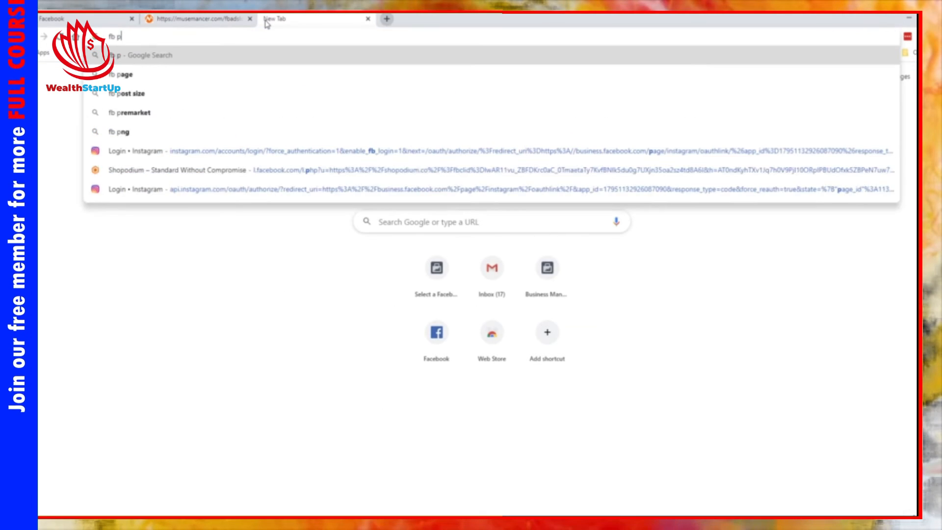
type("ixel helper")
key("Return")
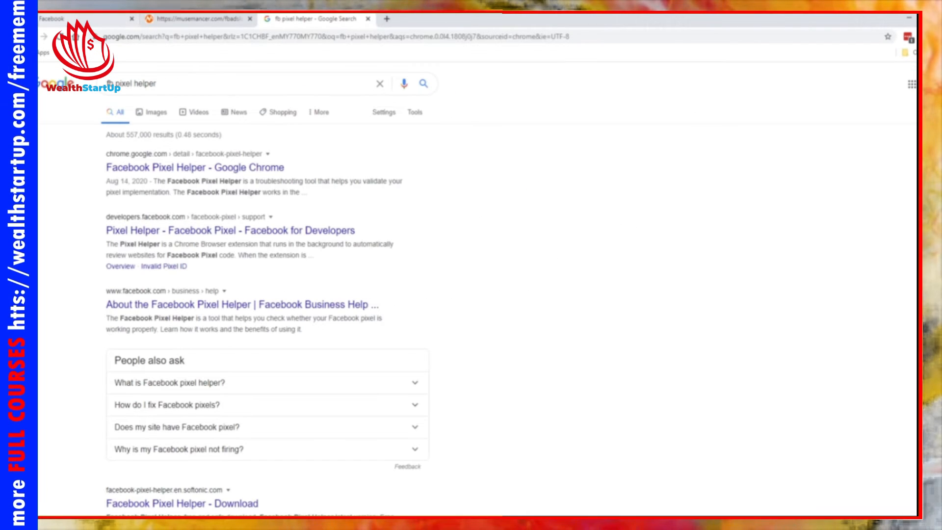
left_click(138, 170)
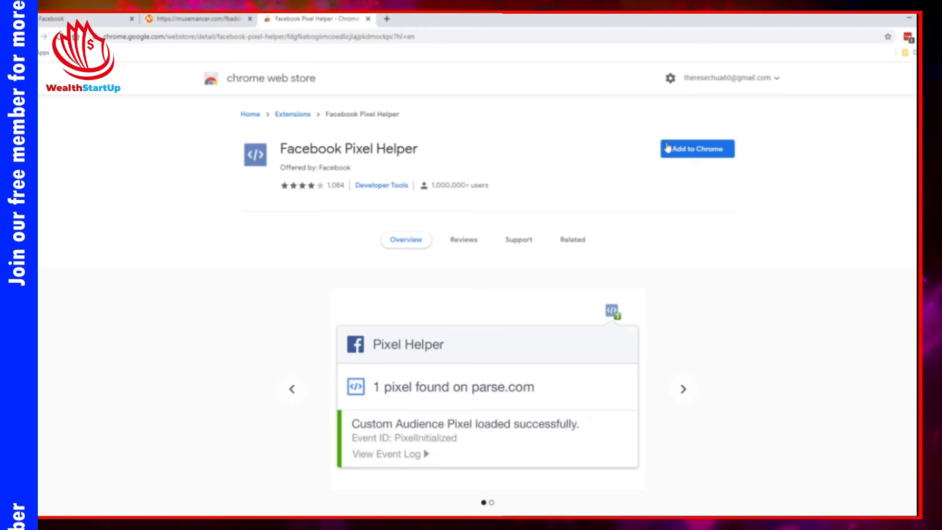
left_click(667, 148)
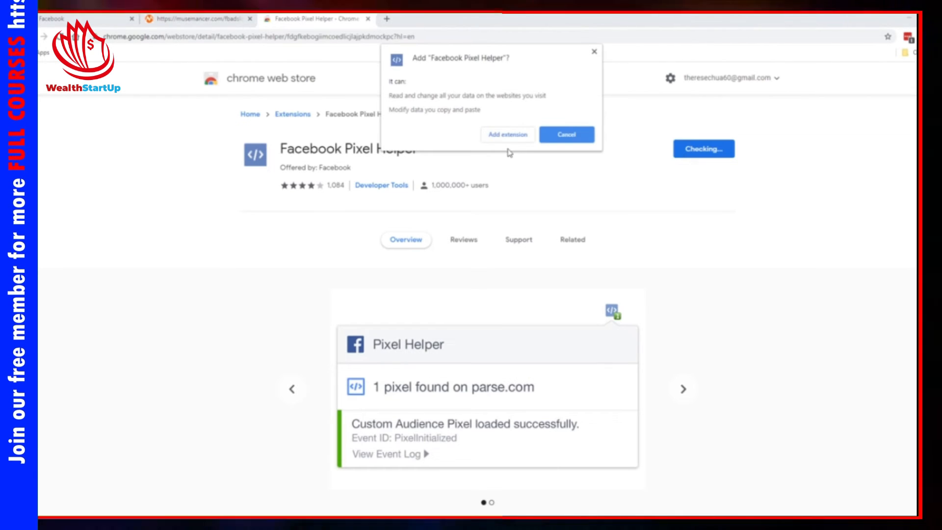
left_click(506, 140)
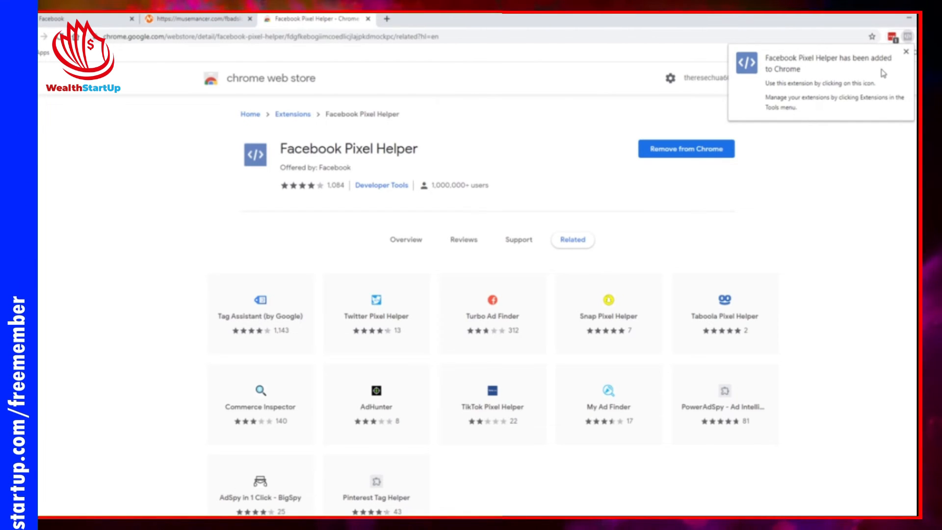
- Dismiss the extension notice and pin Facebook Pixel Helper in the browser
left_click(886, 173)
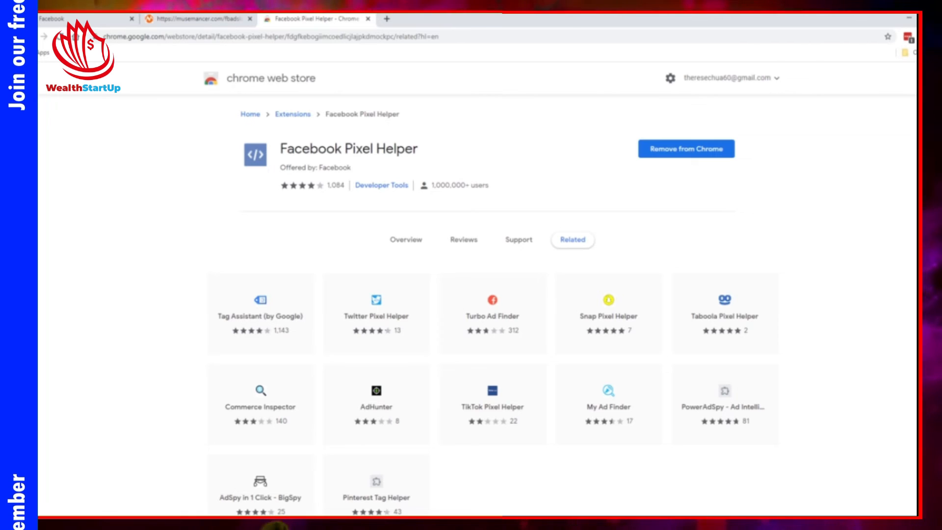
left_click(908, 37)
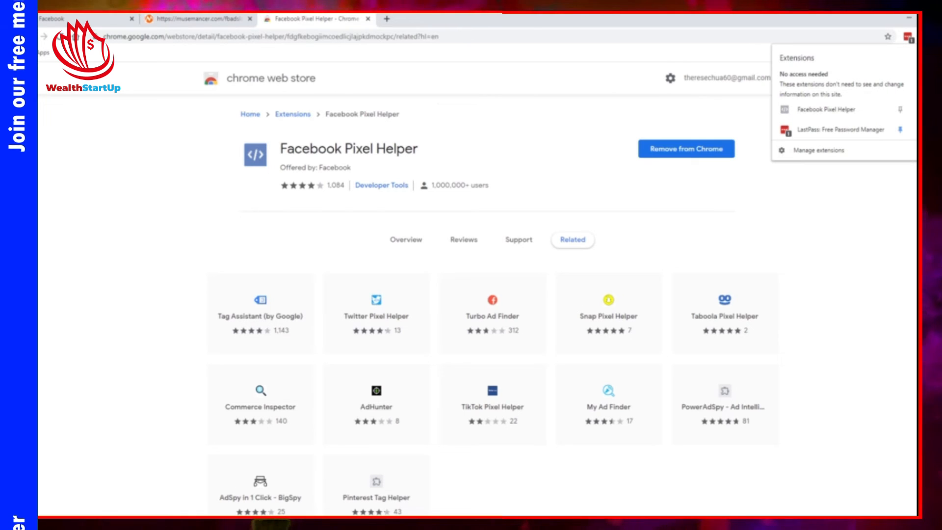
left_click(900, 109)
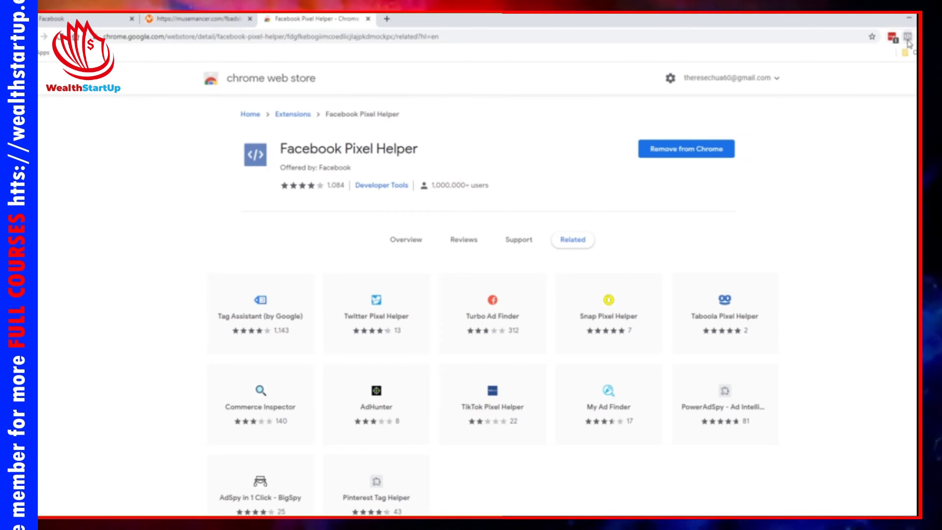
- Reload the musemancer.com thank-you page and open Facebook Pixel Helper on it
left_click(223, 19)
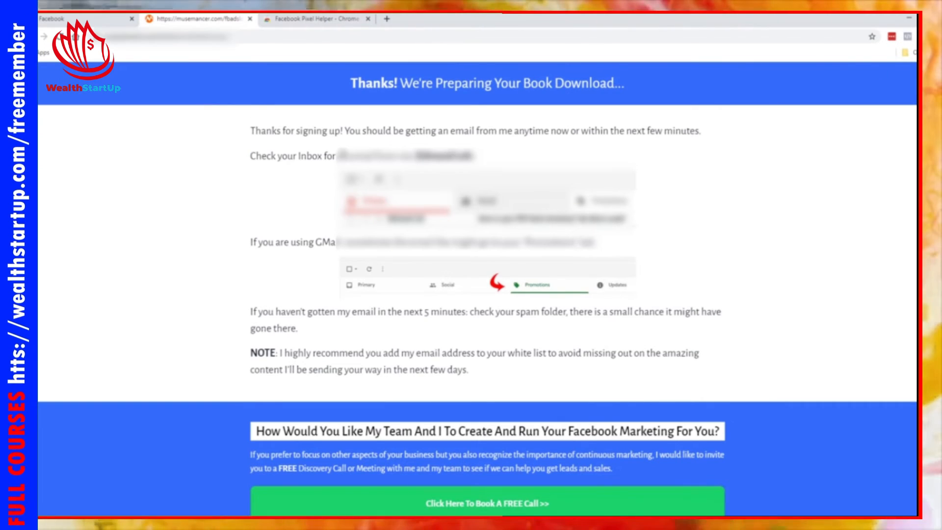
right_click(192, 163)
left_click(211, 199)
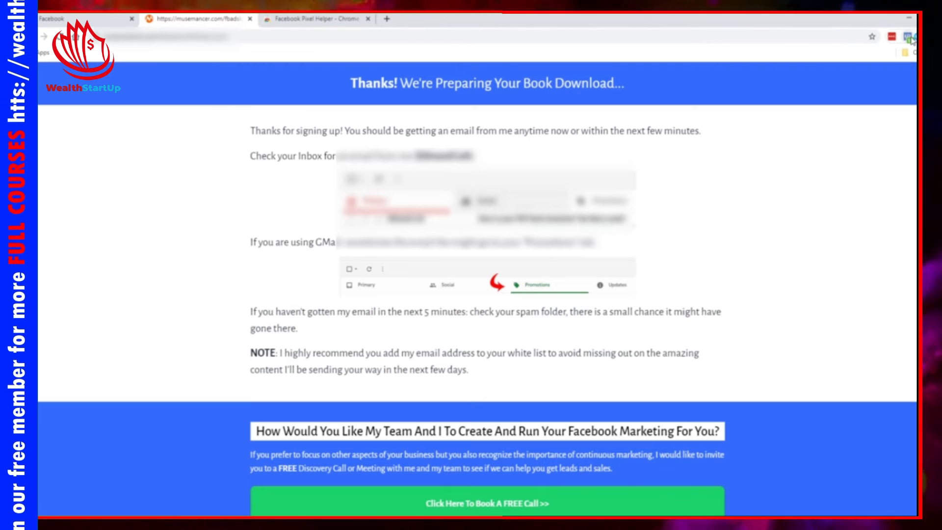
left_click(909, 37)
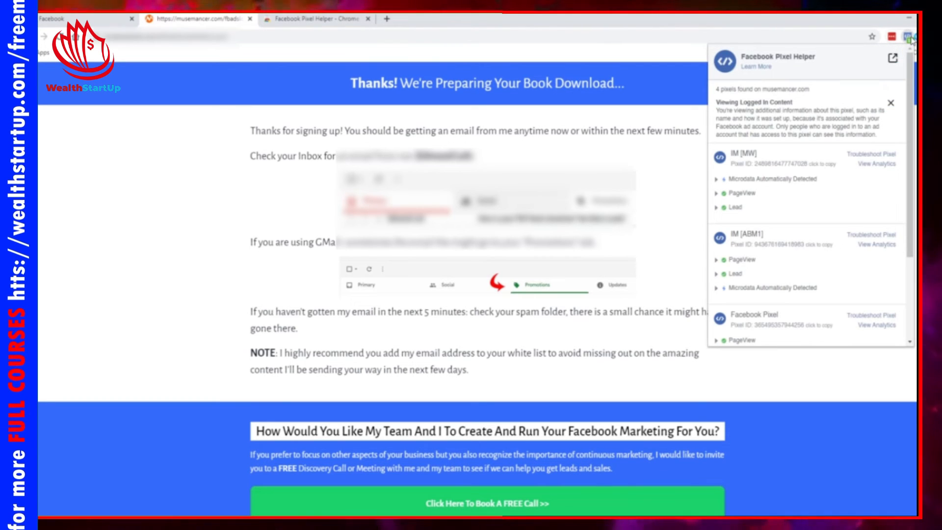
- Review the pixels and events detected on the page, including the event info of the IM [MW] pixel's Lead event
scroll(780, 130, "down", 1)
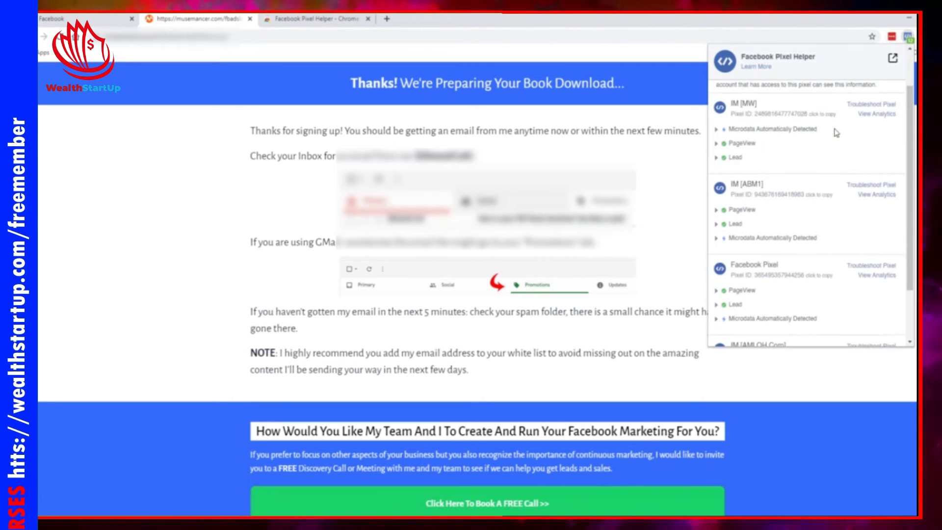
scroll(791, 193, "down", 1)
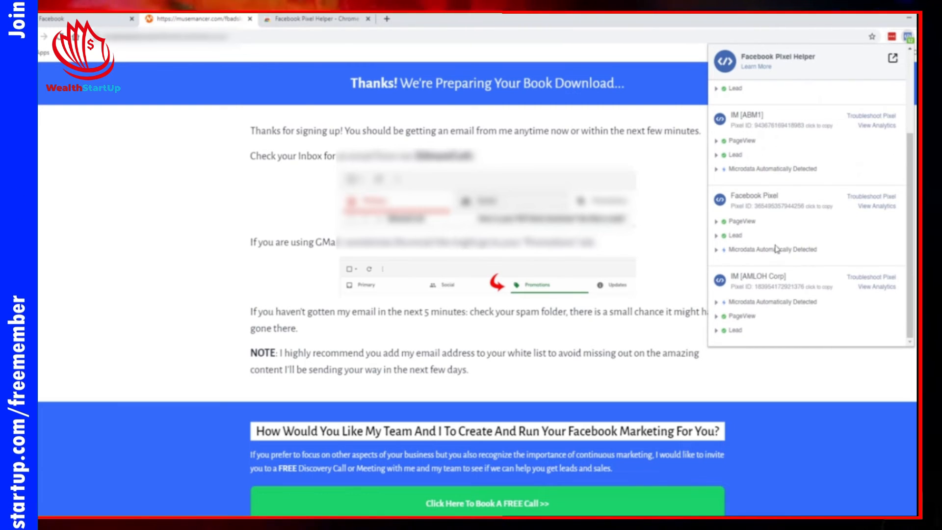
scroll(782, 192, "up", 1)
scroll(774, 185, "down", 1)
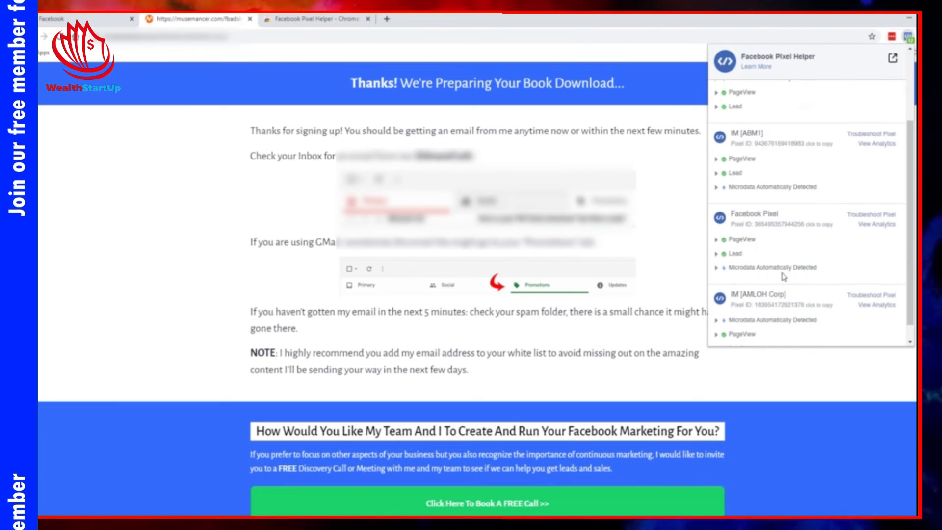
scroll(785, 278, "up", 2)
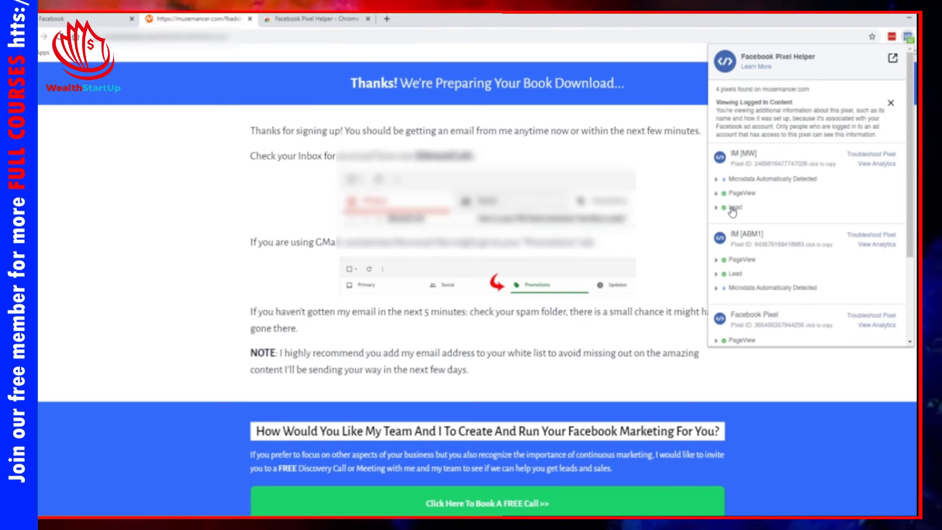
left_click(736, 210)
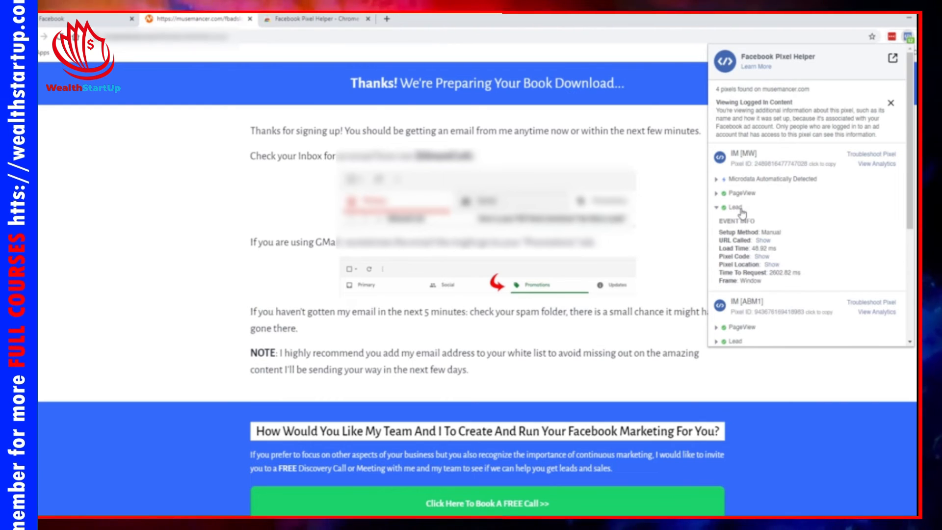
left_click(738, 208)
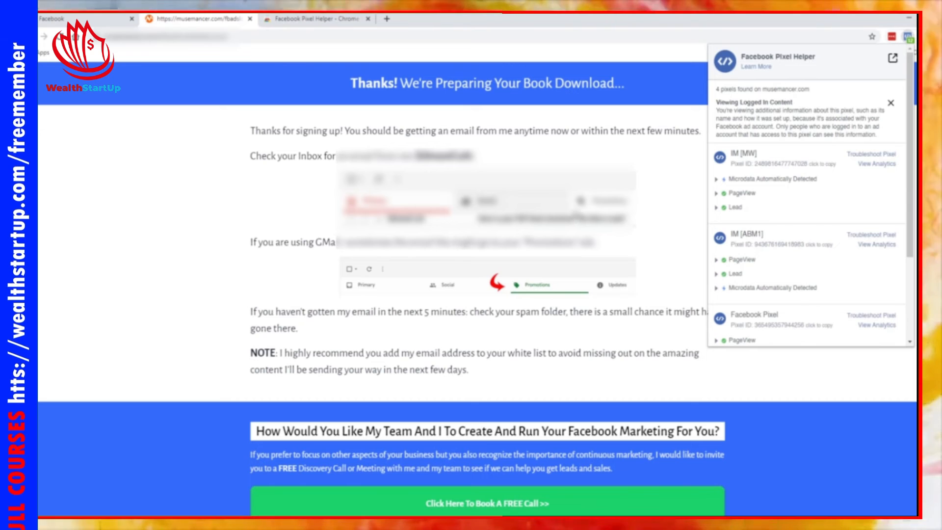
- Examine the Lead event of each pixel listed in Facebook Pixel Helper, then close the helper
double_click(736, 208)
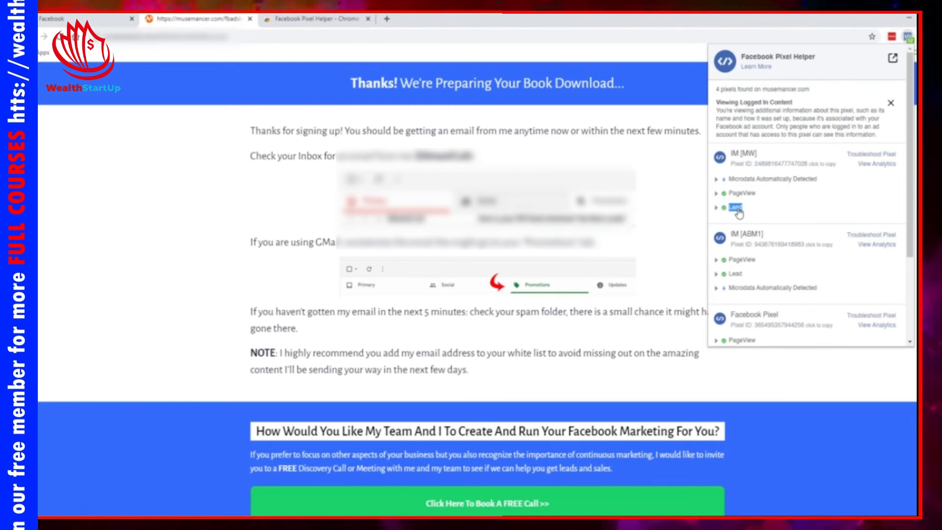
scroll(743, 230, "down", 2)
scroll(738, 214, "up", 2)
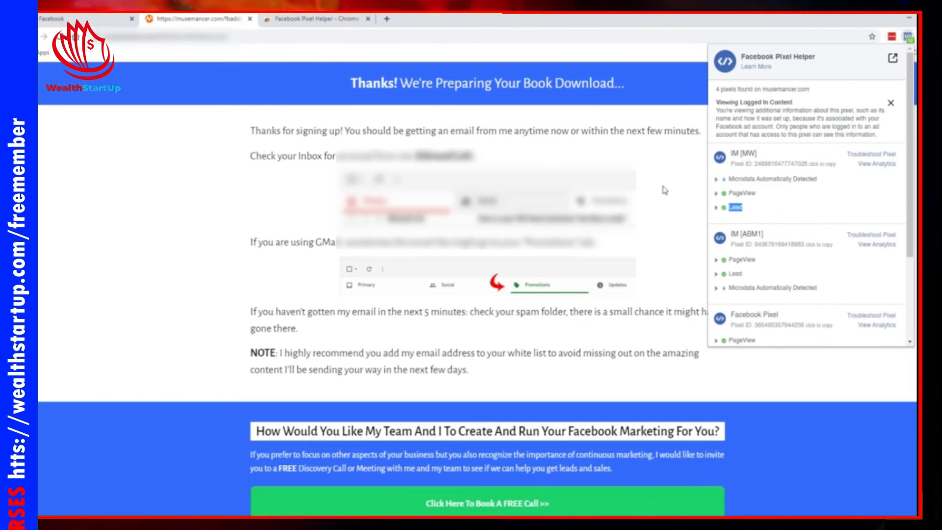
scroll(784, 215, "down", 2)
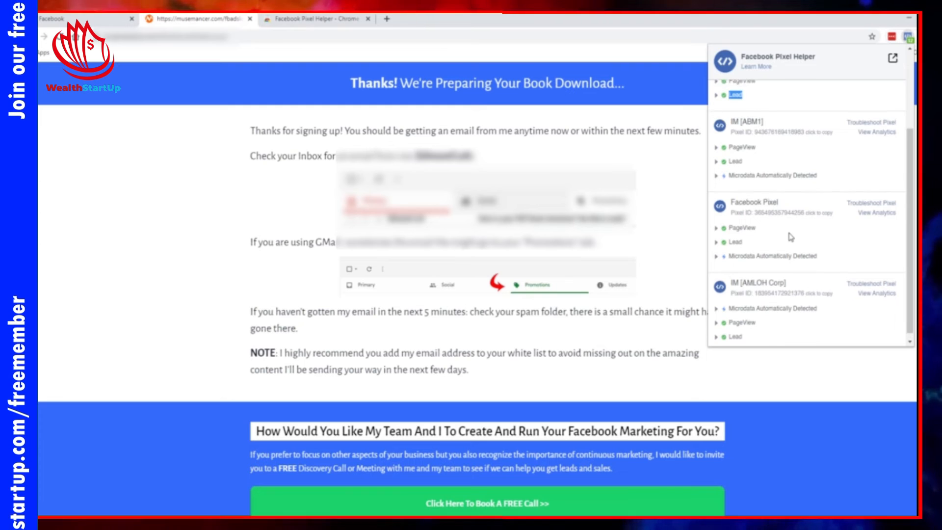
scroll(789, 226, "up", 2)
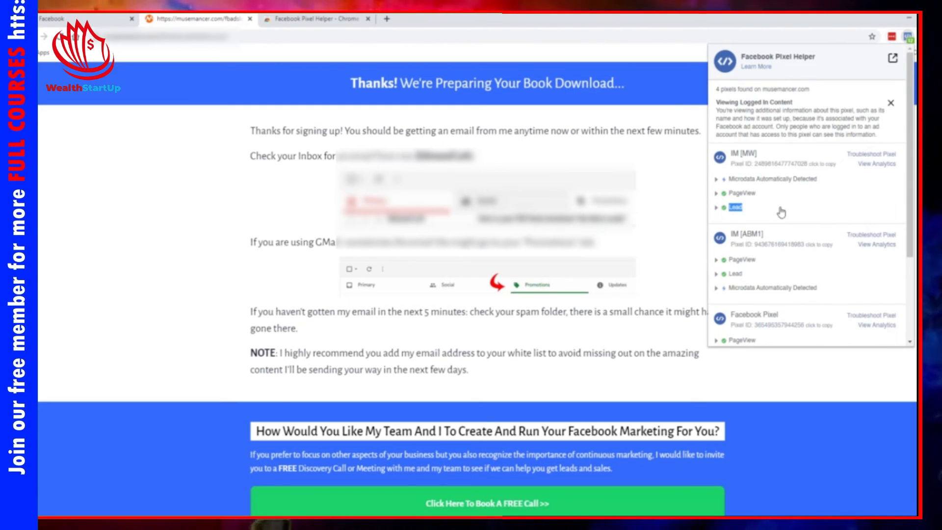
left_click(693, 146)
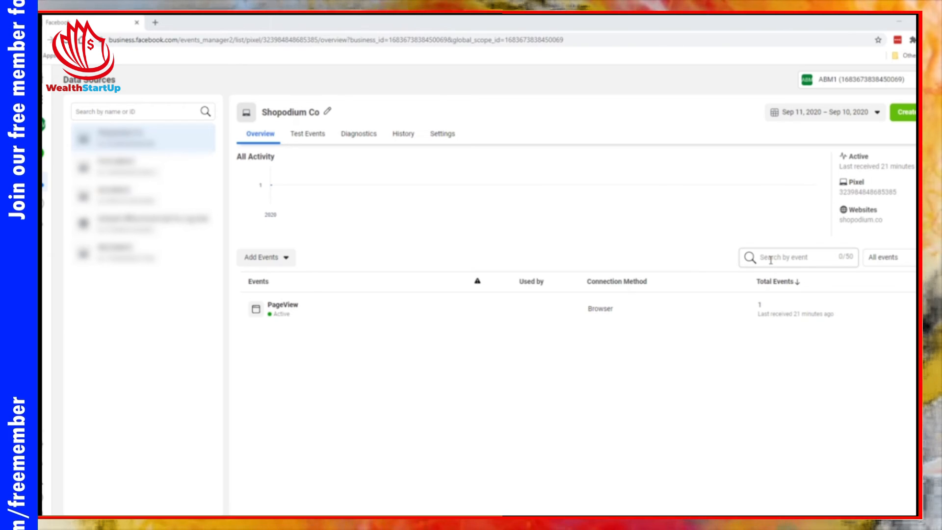
- Open the PLR [ABM1] pixel in the data sources and choose to add events from the pixel
left_click(142, 167)
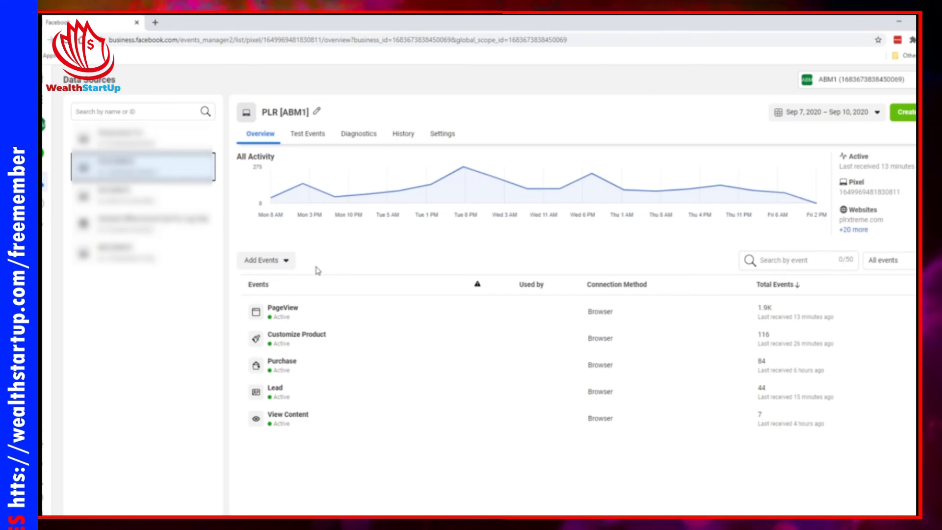
left_click(263, 263)
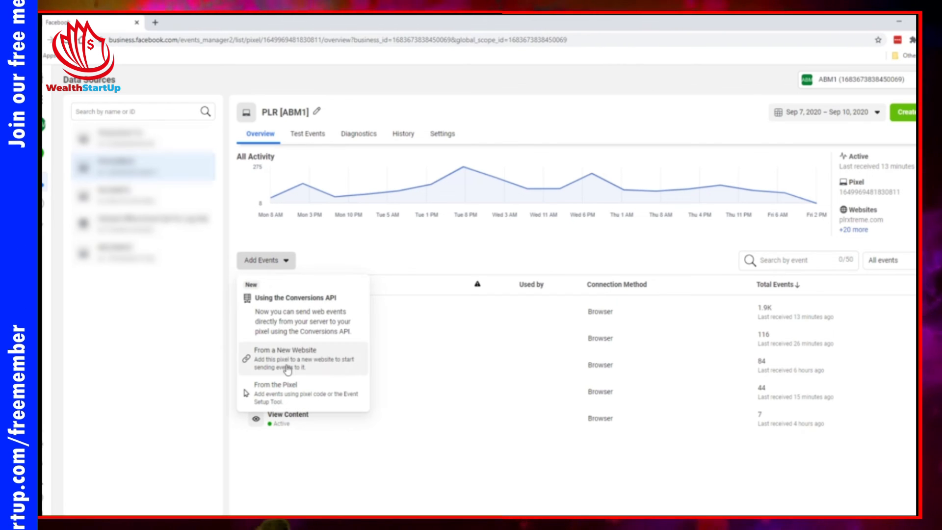
left_click(287, 407)
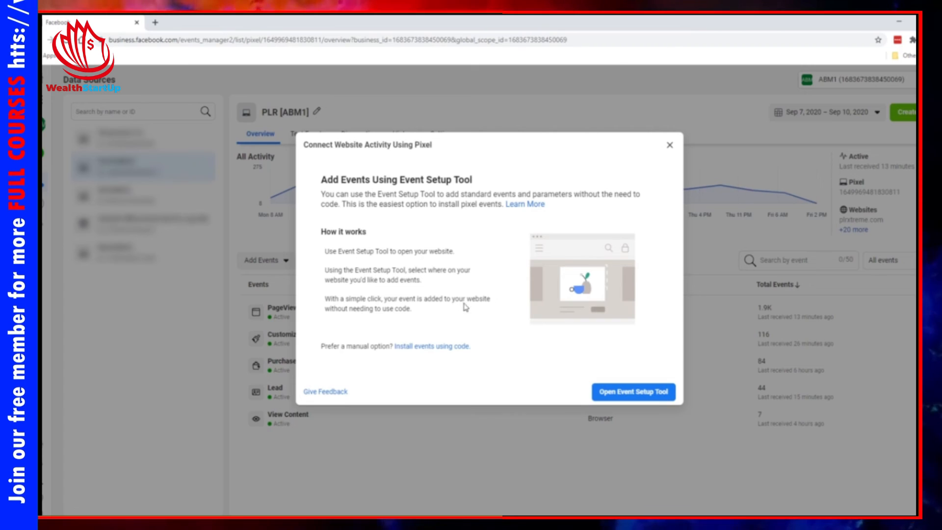
left_click(640, 395)
left_click(418, 256)
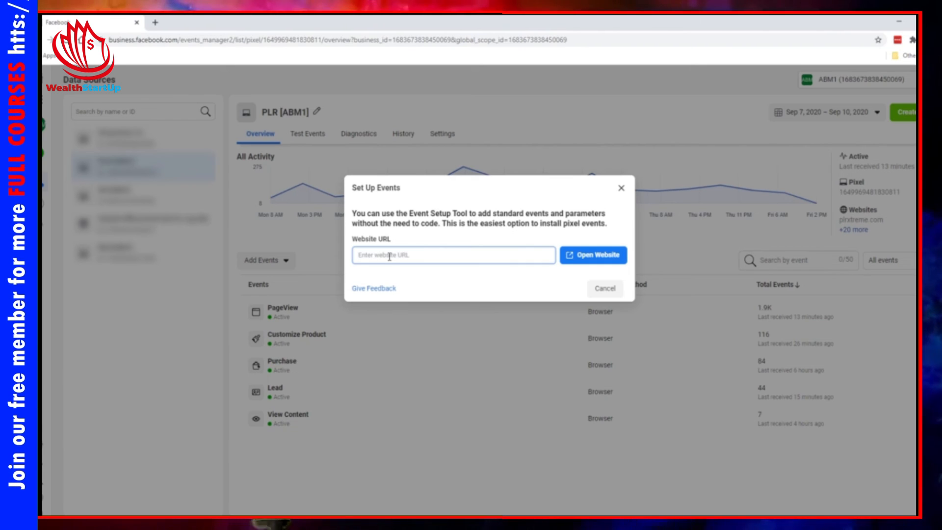
type("https://mulfemancer.com/fbadslocal/thank-you/")
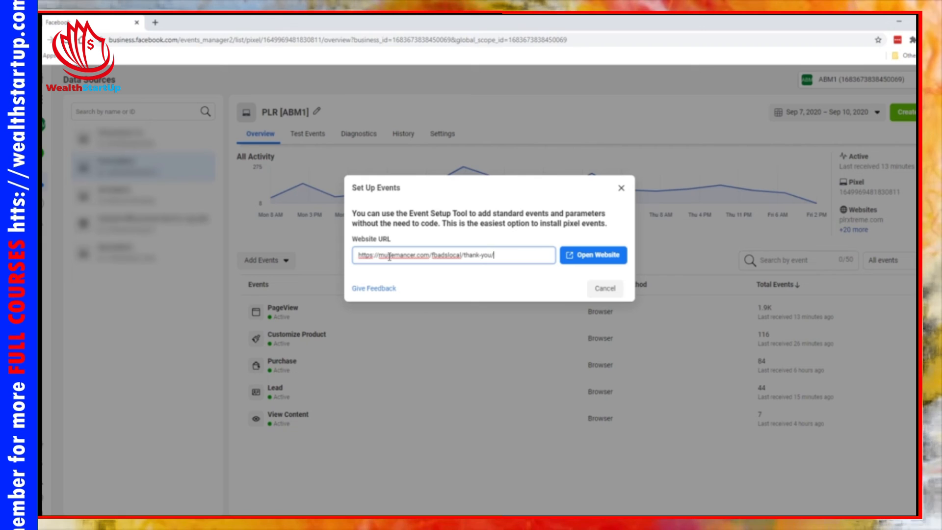
left_click(495, 282)
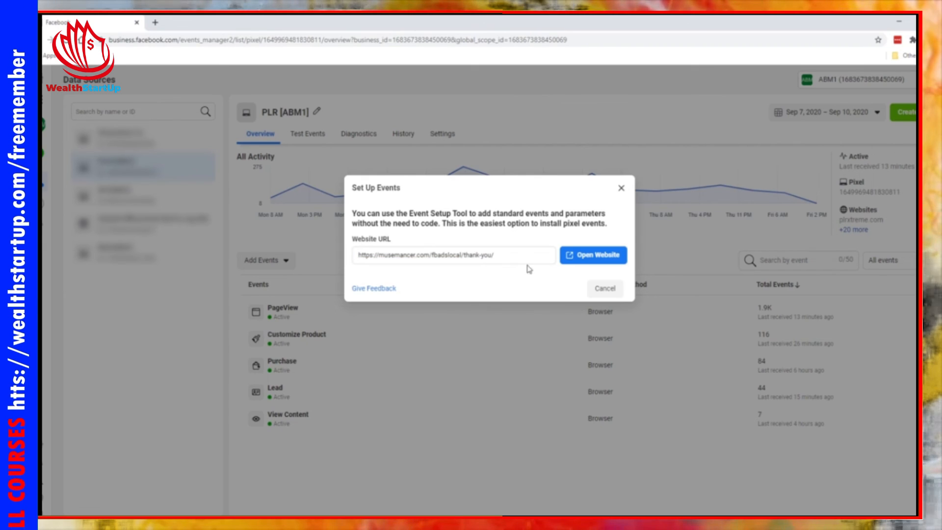
left_click(578, 263)
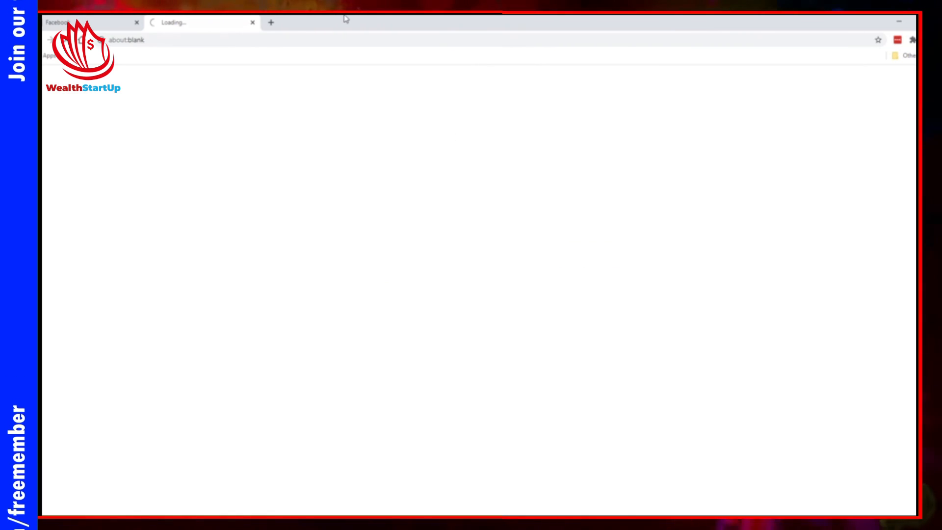
left_click(370, 24)
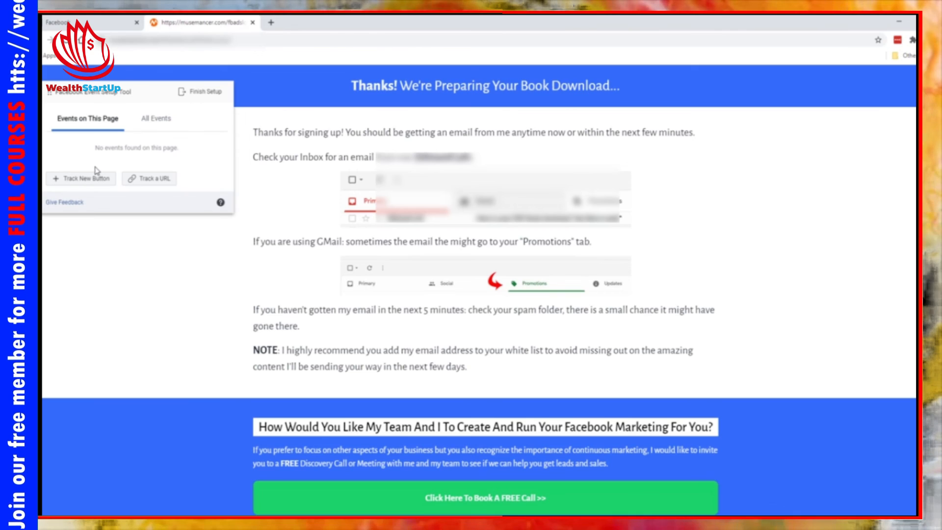
- Review all events defined for the pixel in the Event Setup Tool, then return to the events on this page
left_click(153, 130)
left_click(104, 127)
left_click(156, 121)
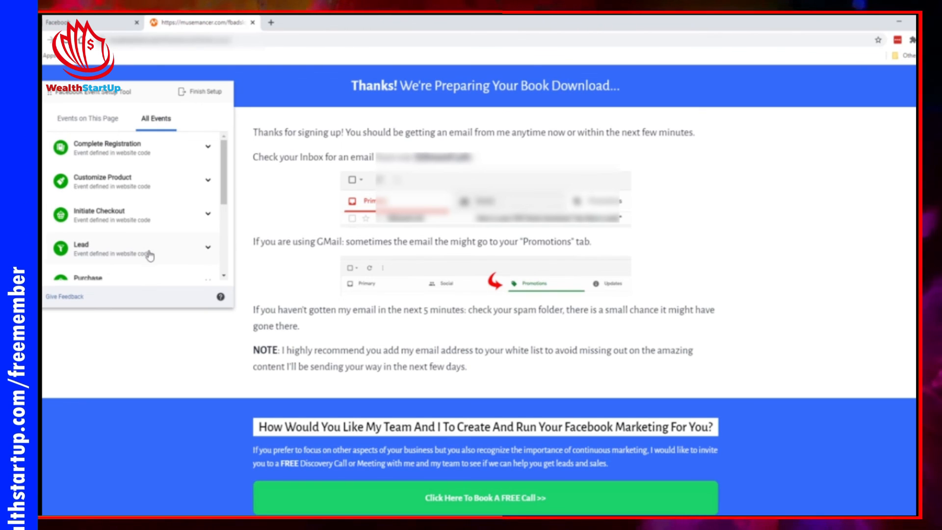
scroll(229, 198, "down", 5)
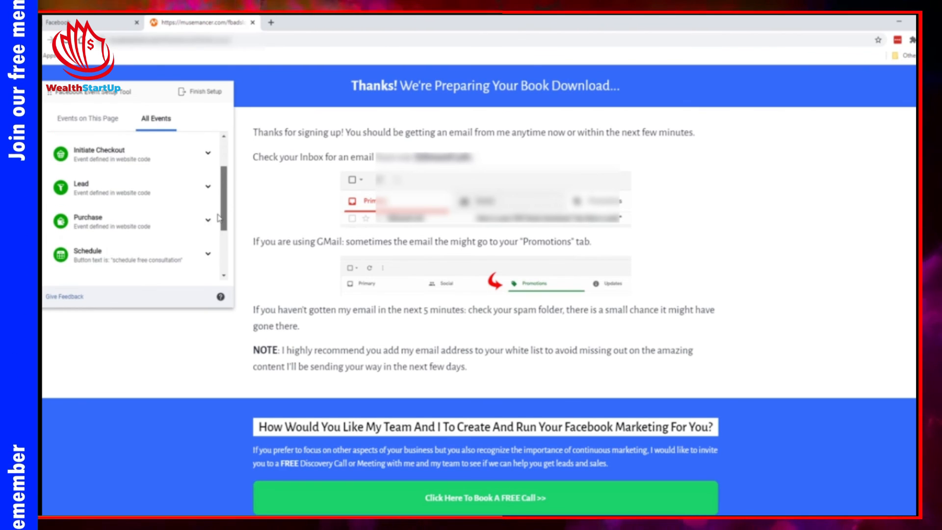
scroll(105, 218, "down", 1)
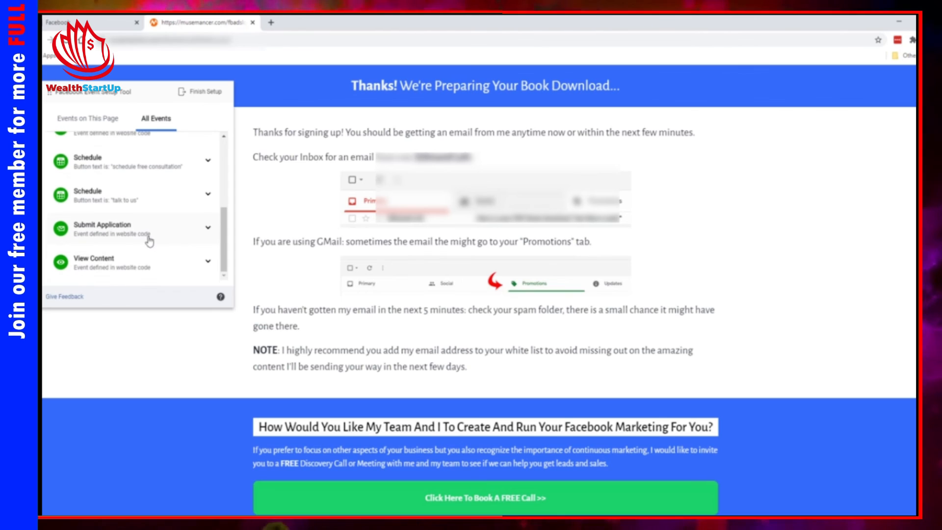
scroll(113, 232, "up", 6)
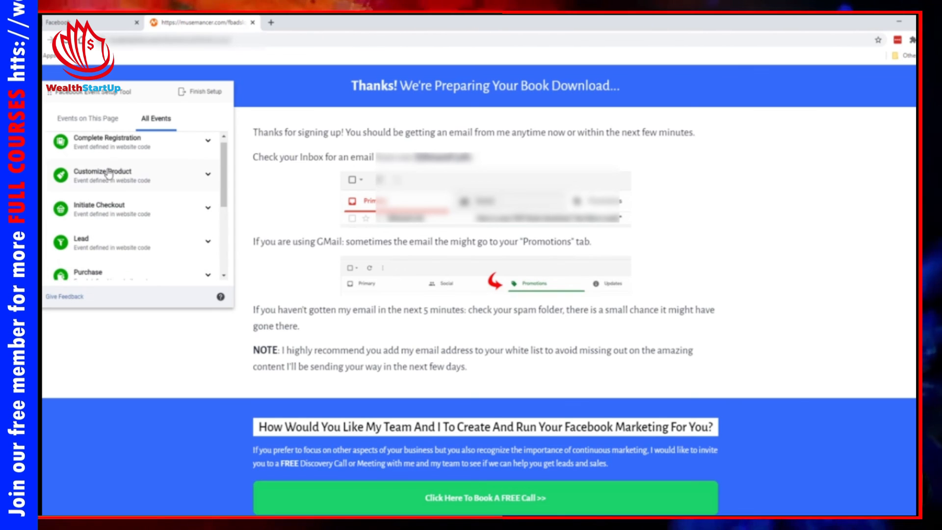
scroll(168, 226, "down", 2)
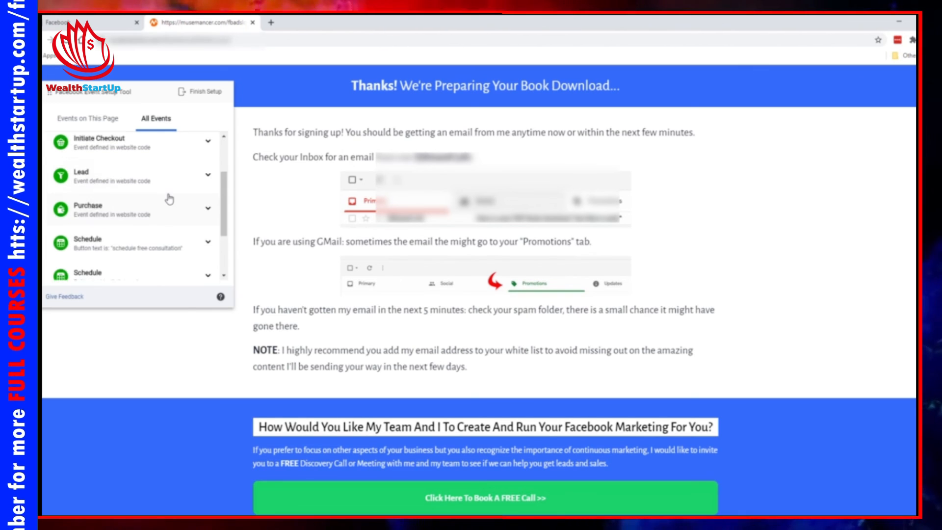
left_click(203, 200)
left_click(98, 117)
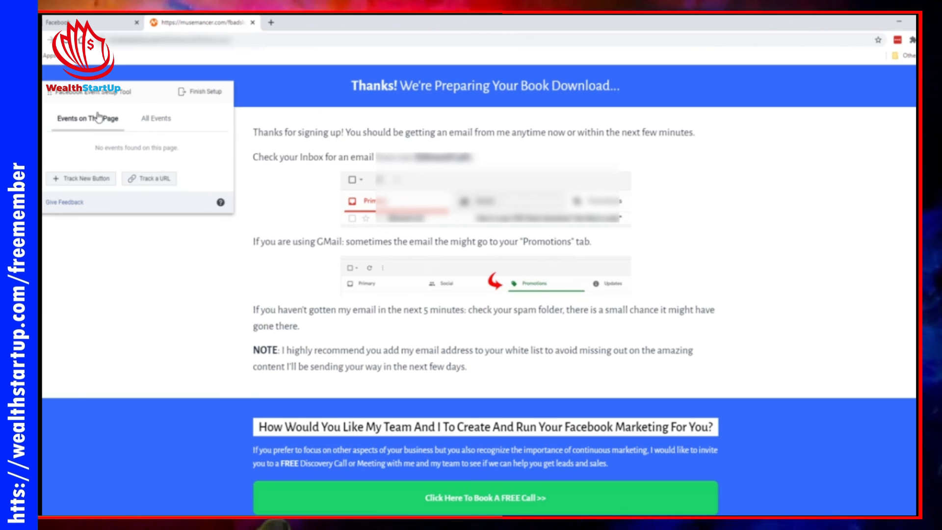
left_click(156, 180)
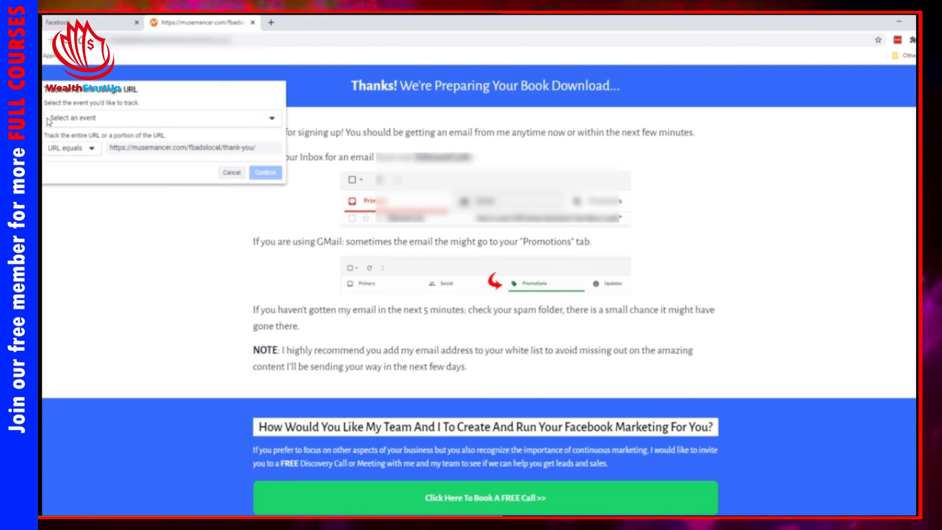
left_click(76, 121)
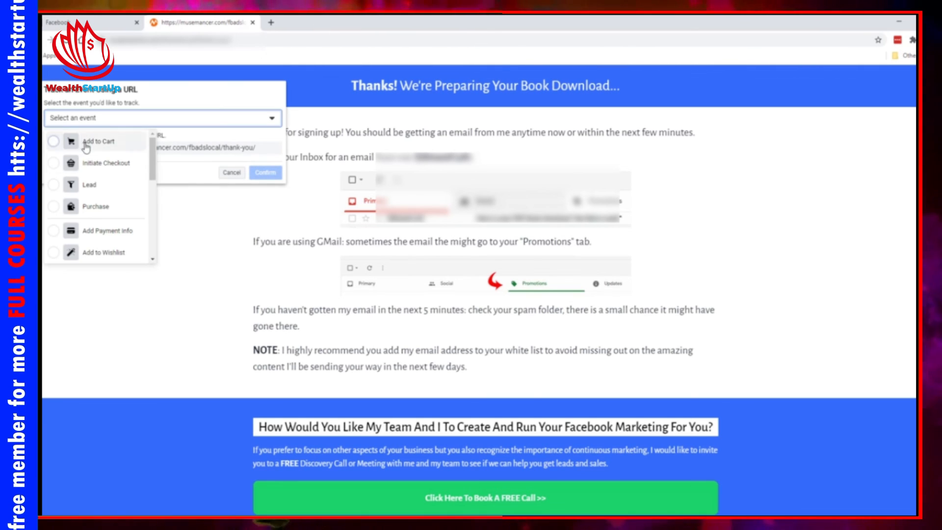
left_click(91, 185)
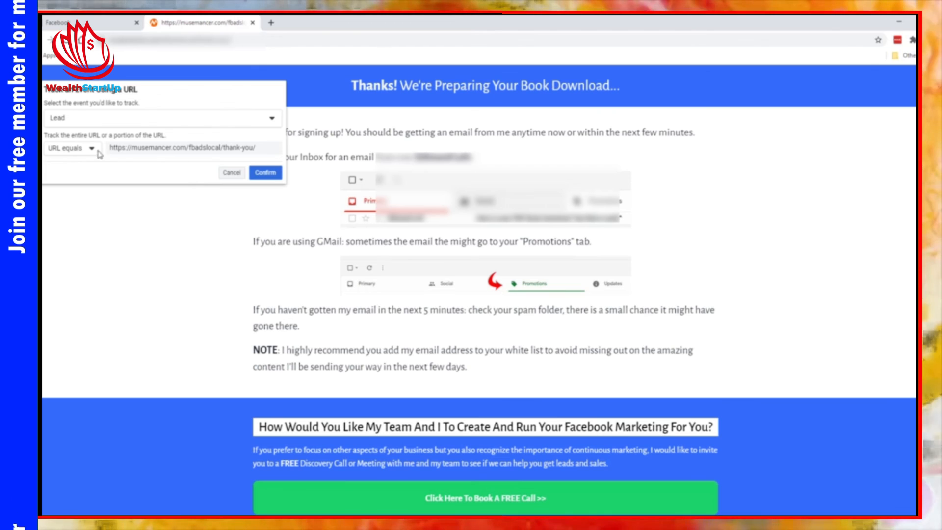
left_click(267, 175)
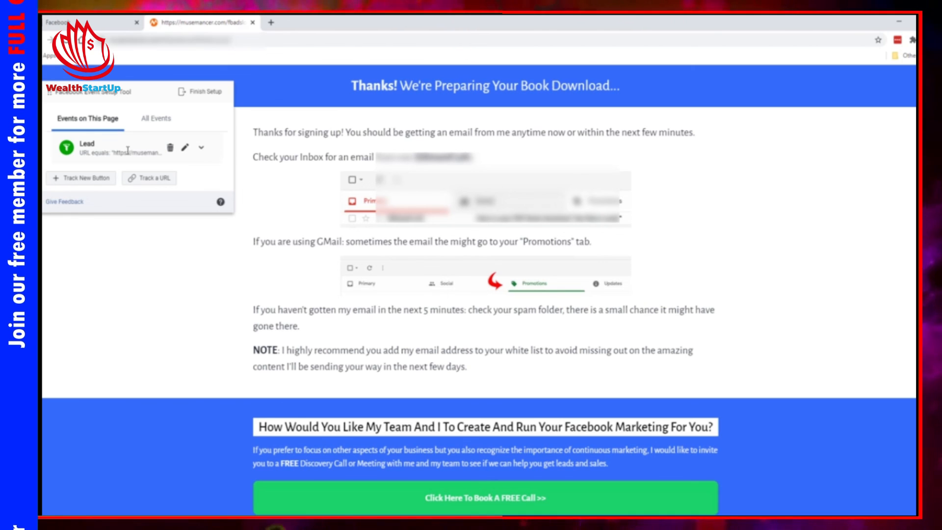
left_click(201, 147)
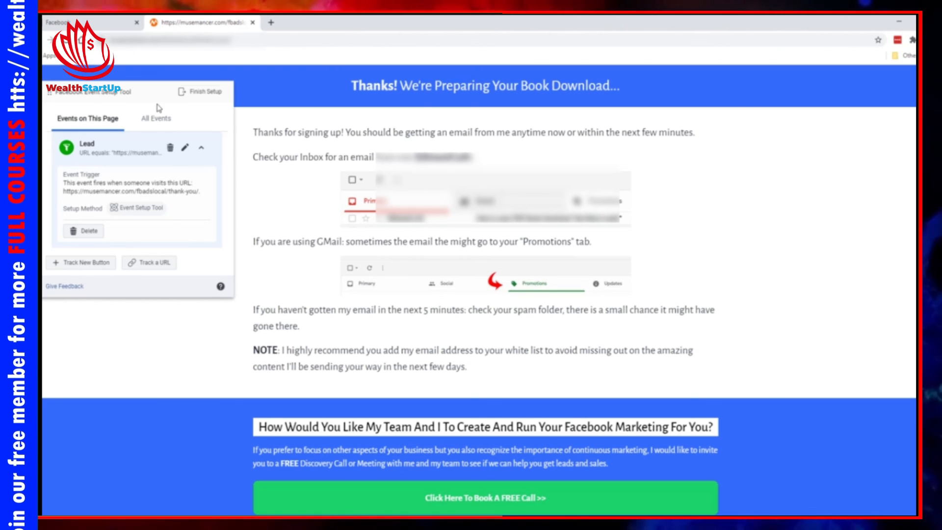
- Finish the event setup and rate the Event Setup Tool as helpful with Yes
left_click(201, 91)
left_click(608, 414)
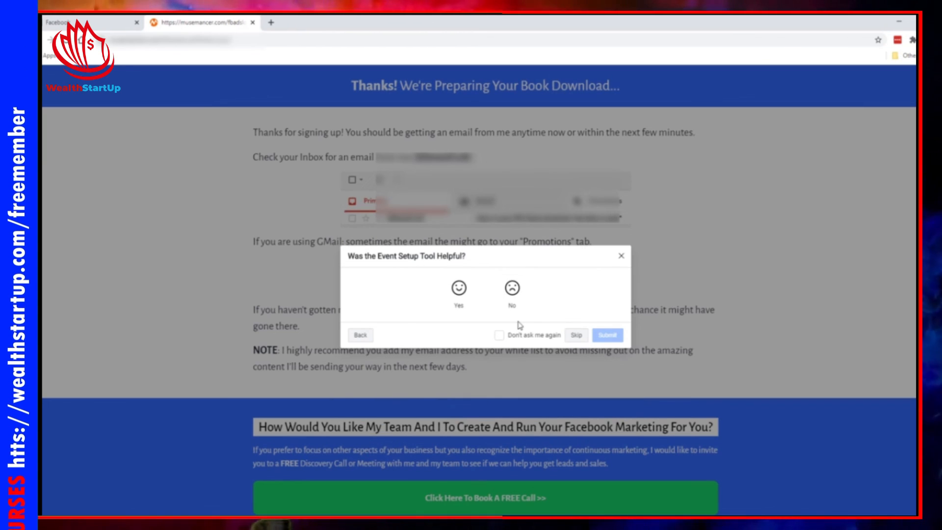
left_click(458, 290)
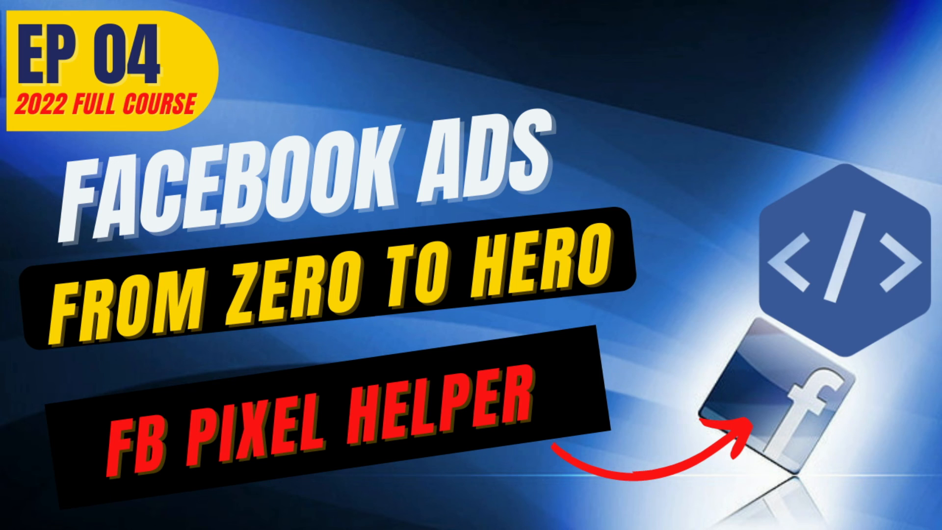